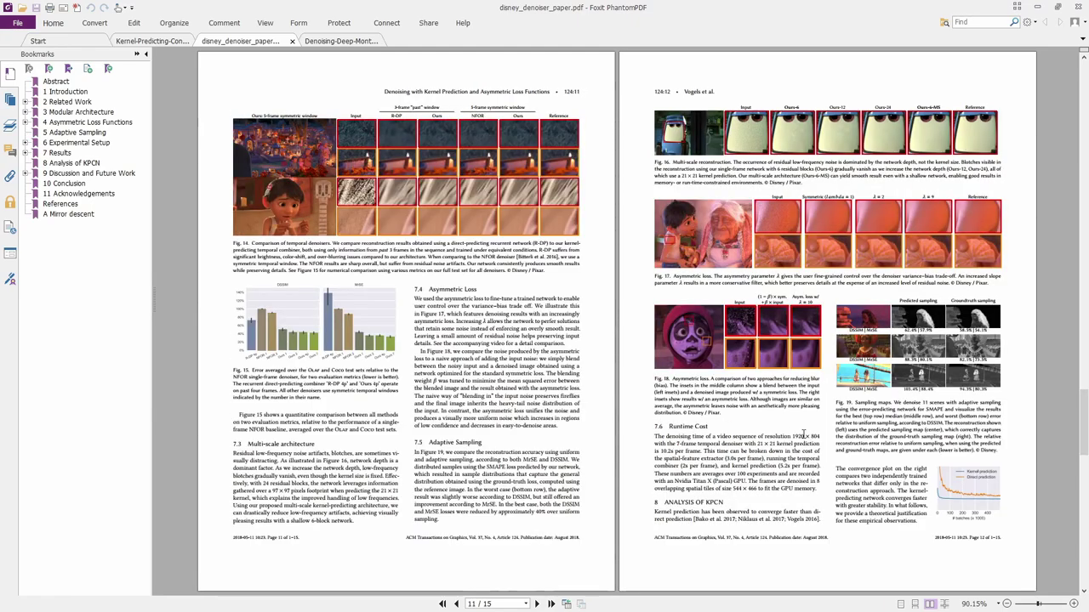
# Step: Skim the pages of the Disney denoiser paper and the Denoising Deep Monte Carlo Renderings paper
pyautogui.scroll(-3, 804, 435)
pyautogui.scroll(20, 804, 437)
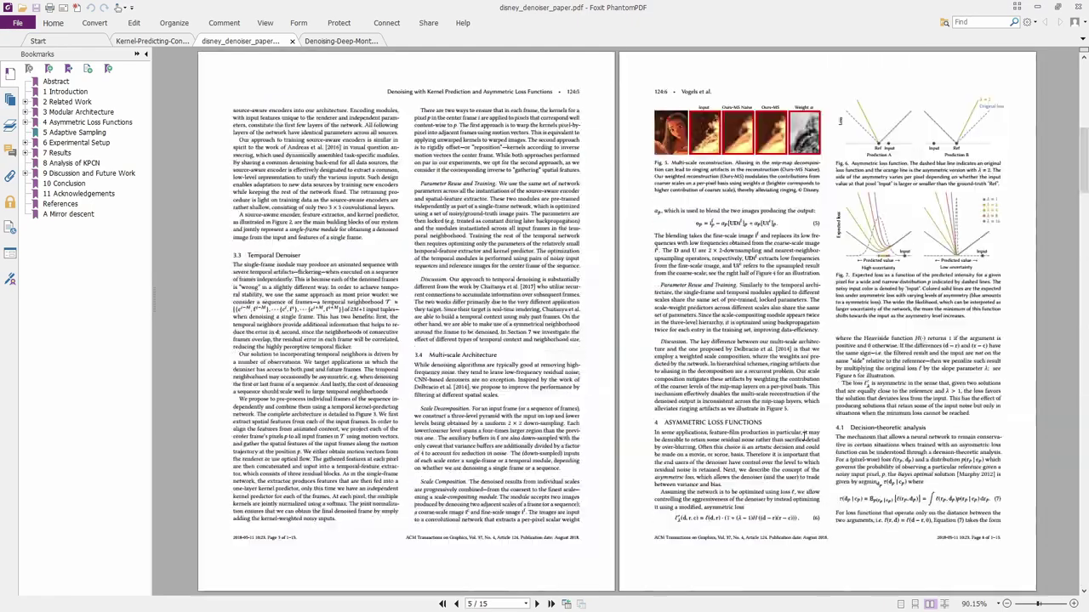
pyautogui.click(331, 41)
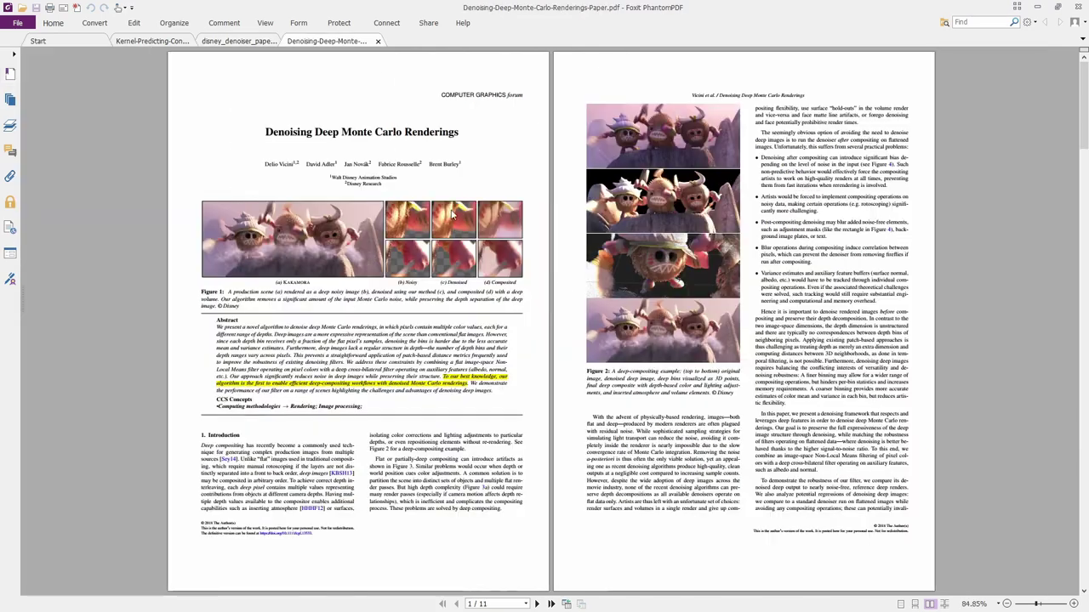
pyautogui.scroll(-5, 670, 387)
pyautogui.scroll(-5, 670, 387)
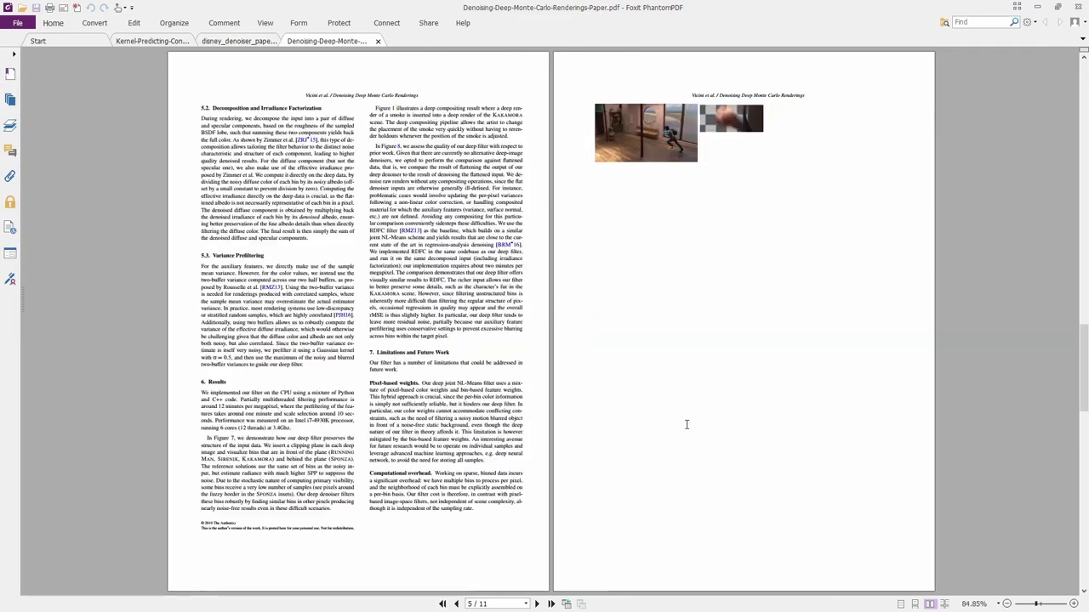
pyautogui.scroll(5, 714, 349)
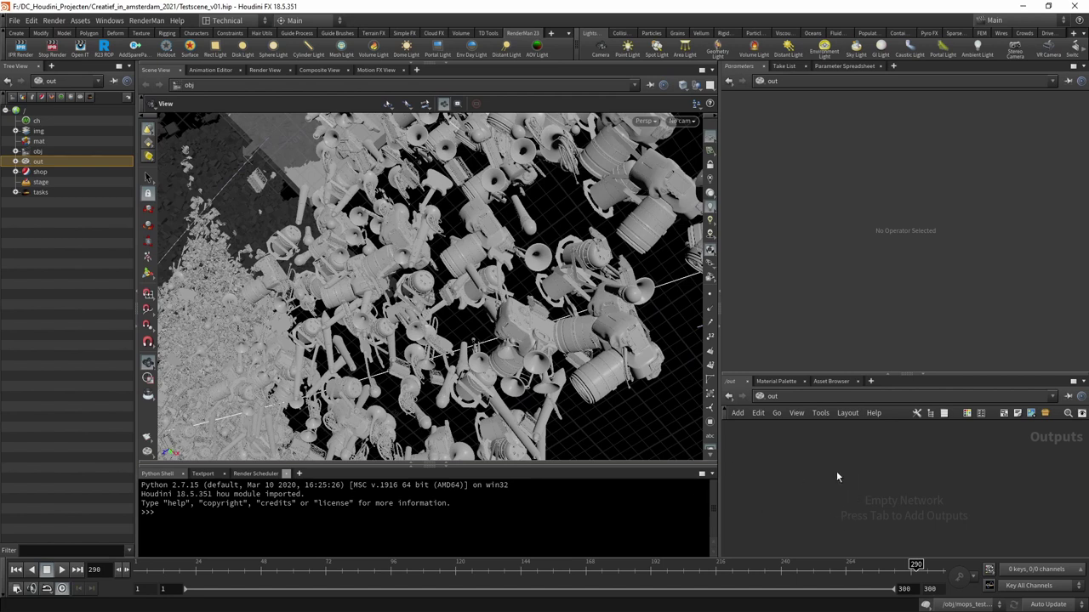
# Step: Add a RenderMan RIS render node to the out network and place it in the upper middle of the network
pyautogui.click(106, 49)
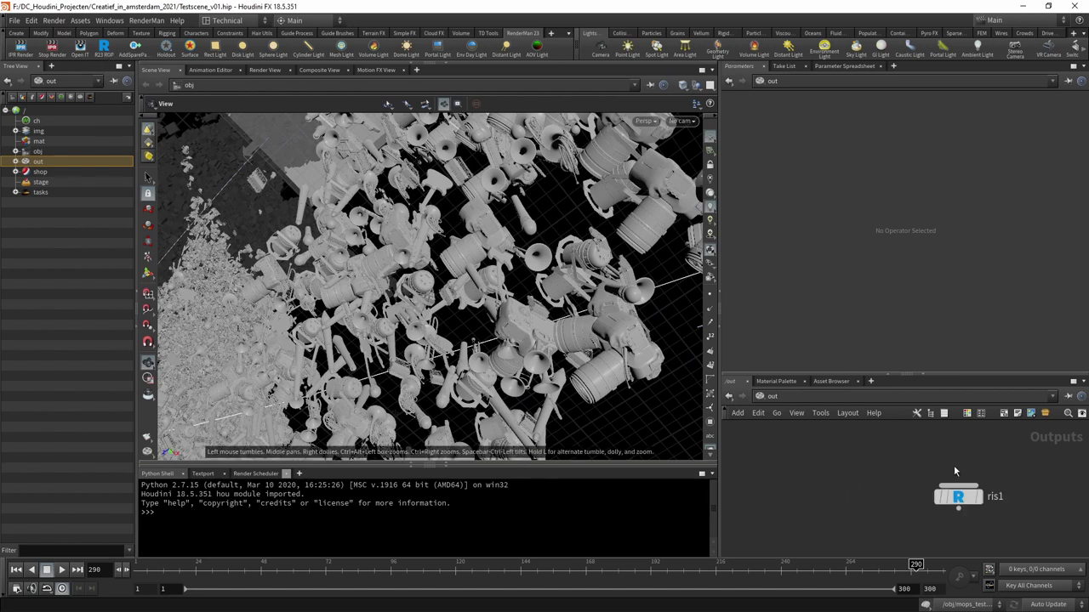
pyautogui.click(959, 496)
pyautogui.moveTo(959, 496); pyautogui.dragTo(831, 465)
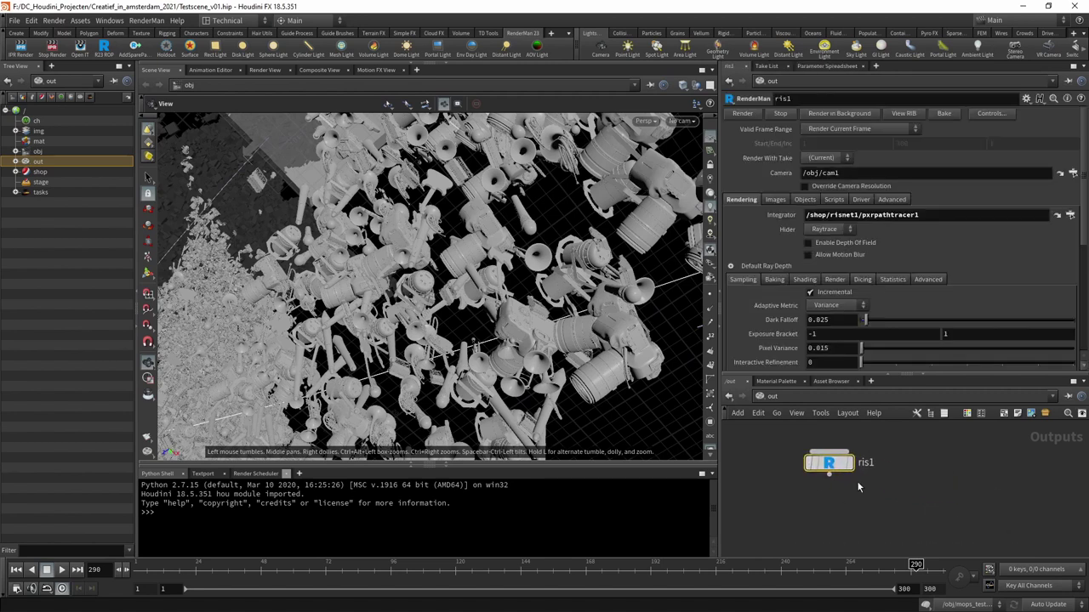
# Step: Add a RenderMan Denoise node directly below ris1 and connect it to ris1's output
pyautogui.press('Tab')
pyautogui.write('deno')
pyautogui.press('Return')
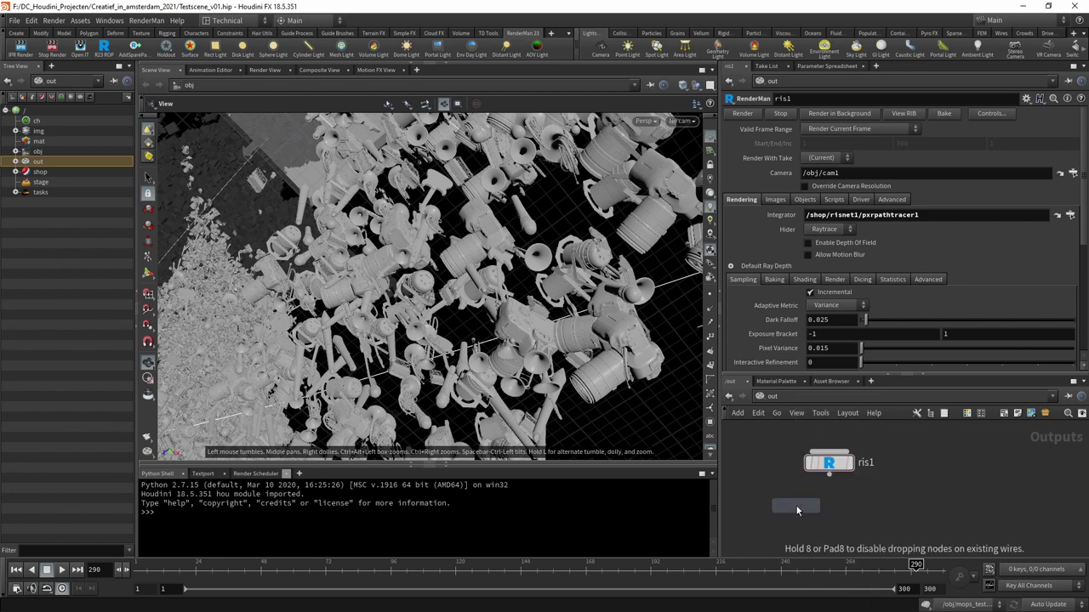
pyautogui.click(827, 509)
pyautogui.click(841, 505)
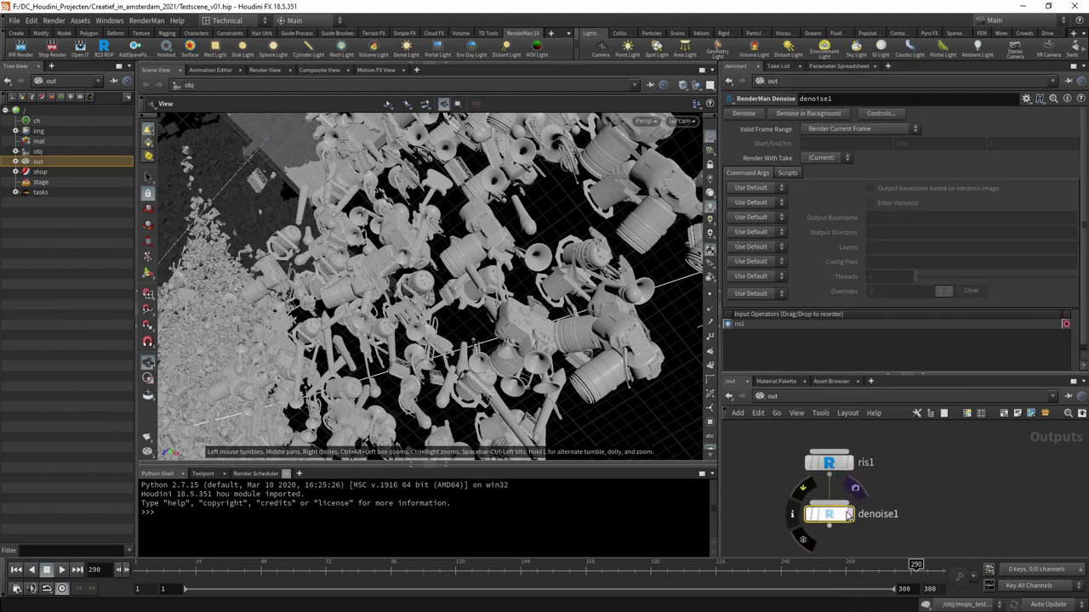
# Step: Examine the dependency order options in denoise1's render dialog, and close it without rendering
pyautogui.click(851, 519)
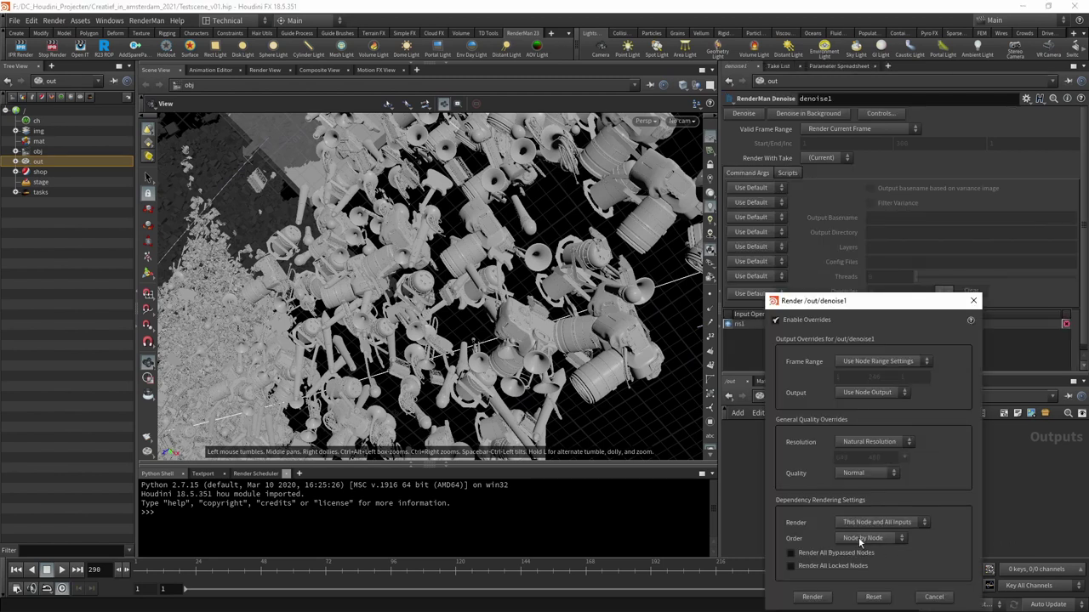
pyautogui.click(885, 544)
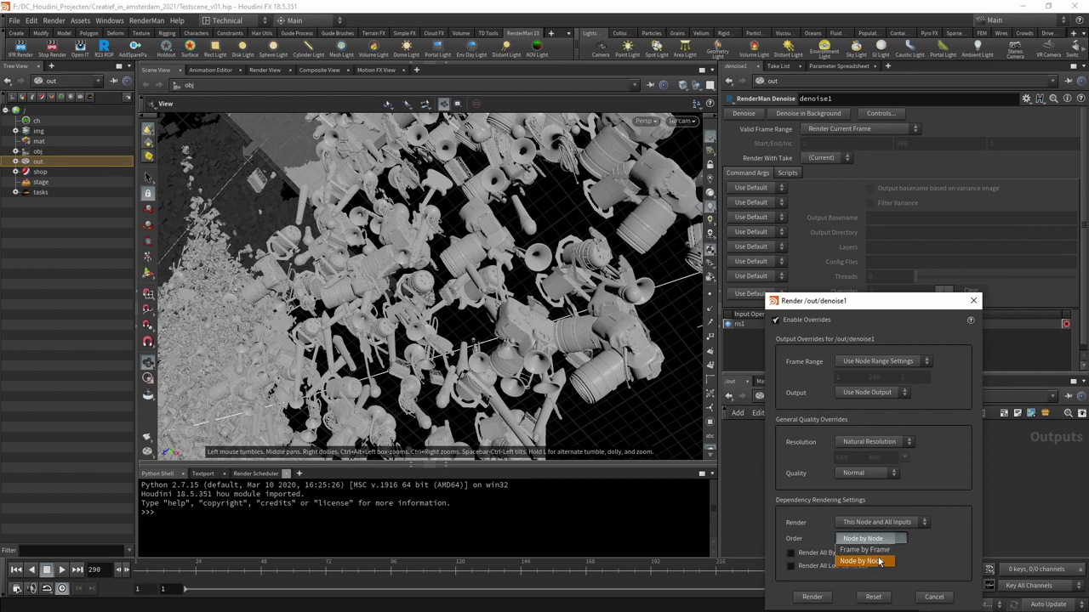
pyautogui.click(889, 544)
pyautogui.click(933, 597)
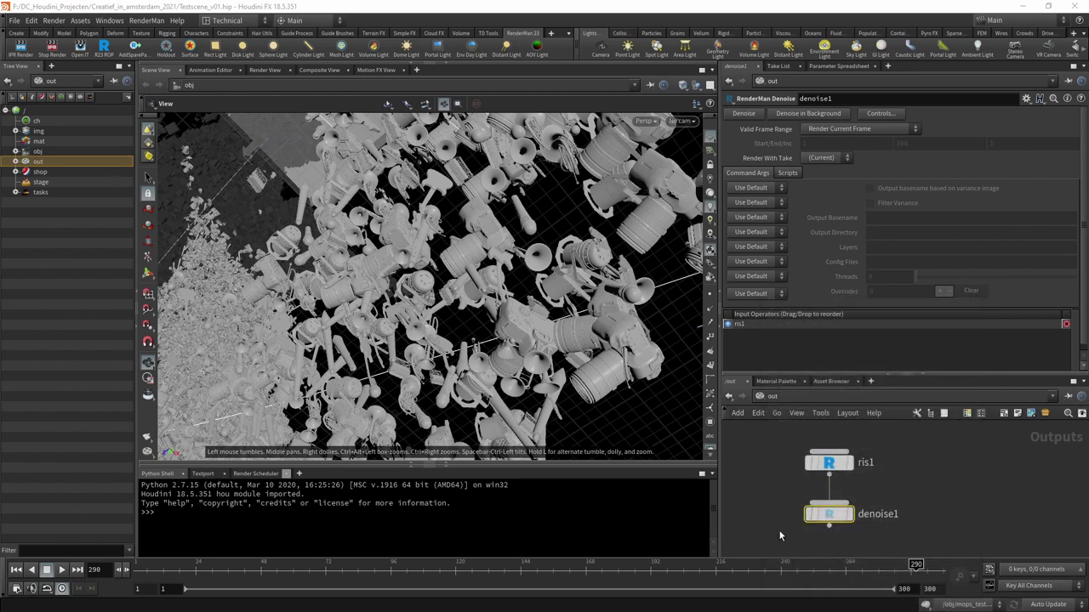
# Step: Inspect the parameters of the ris1 and denoise1 nodes in turn
pyautogui.moveTo(833, 523)
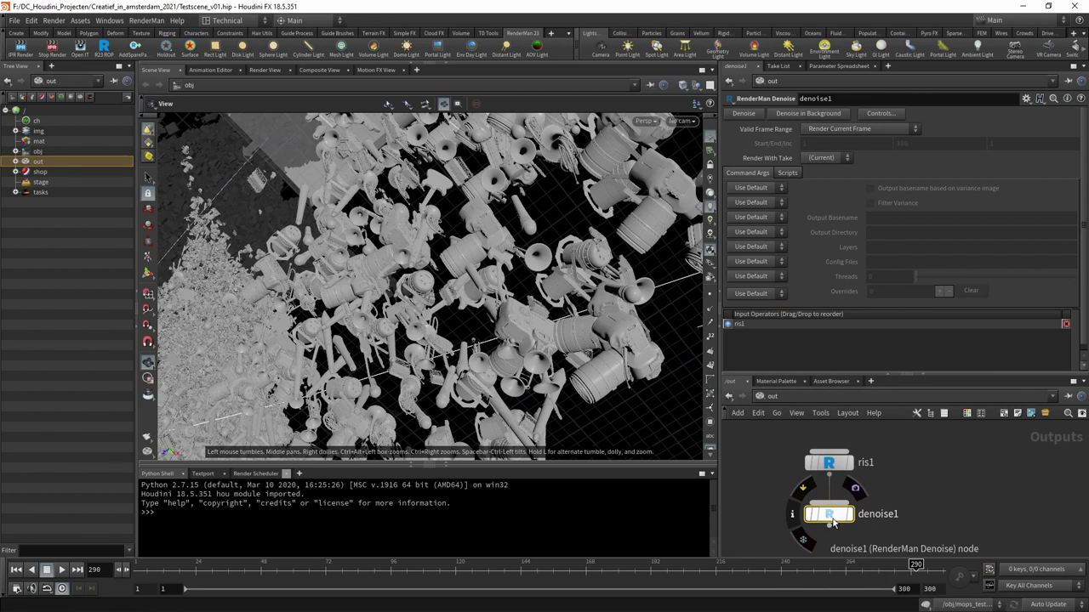
pyautogui.moveTo(791, 457)
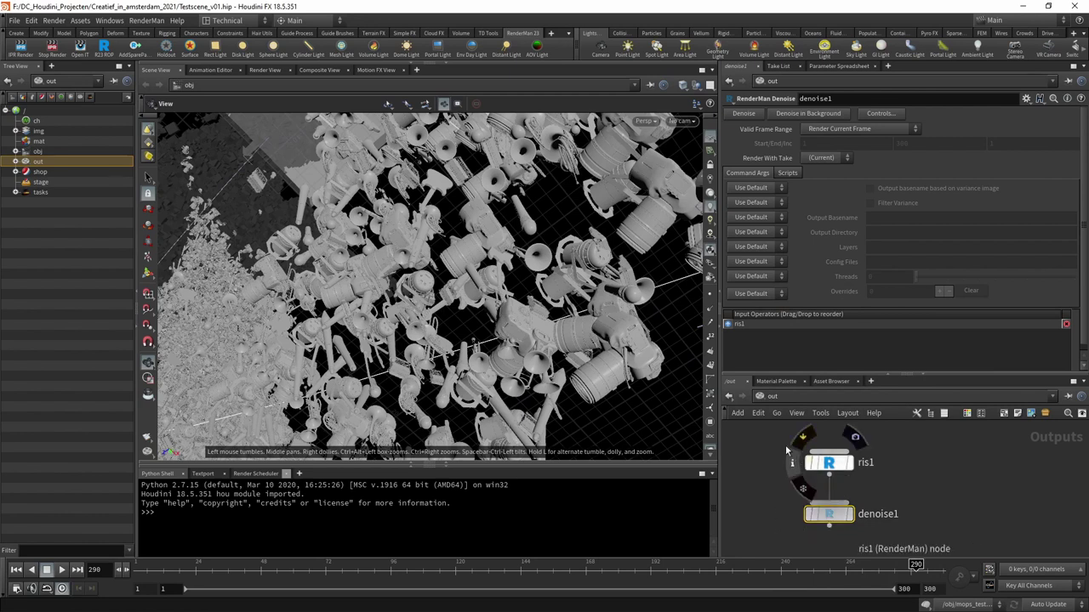
pyautogui.click(830, 462)
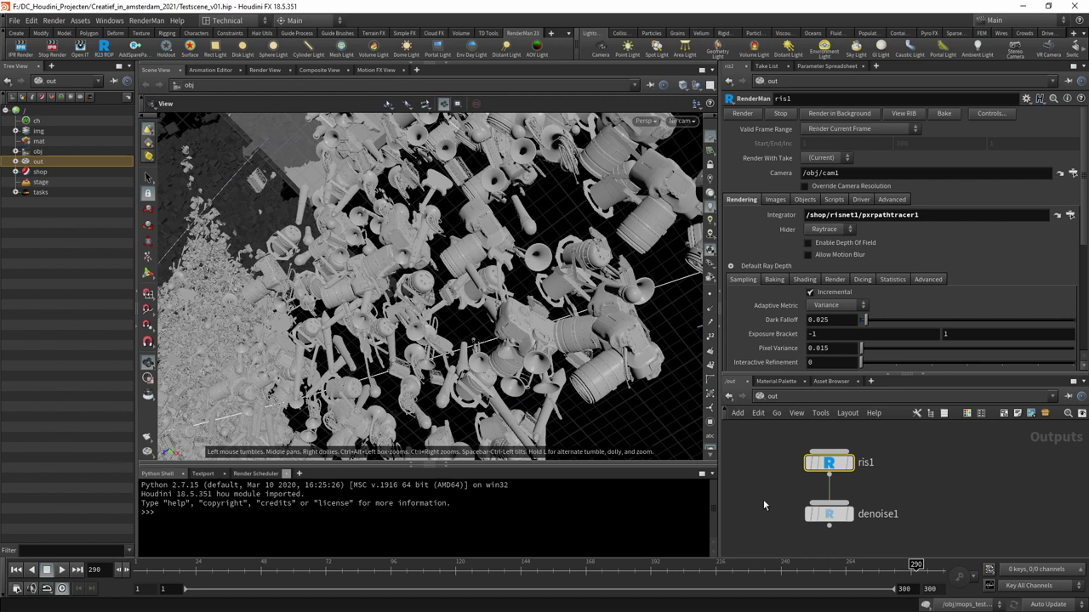
pyautogui.click(829, 514)
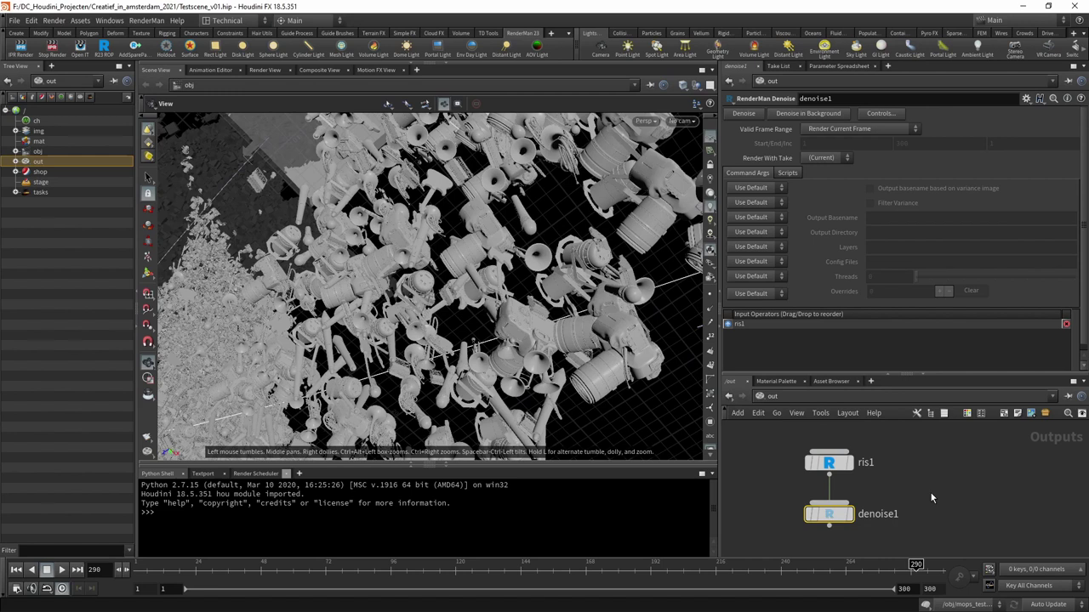
pyautogui.moveTo(766, 477); pyautogui.dragTo(932, 473)
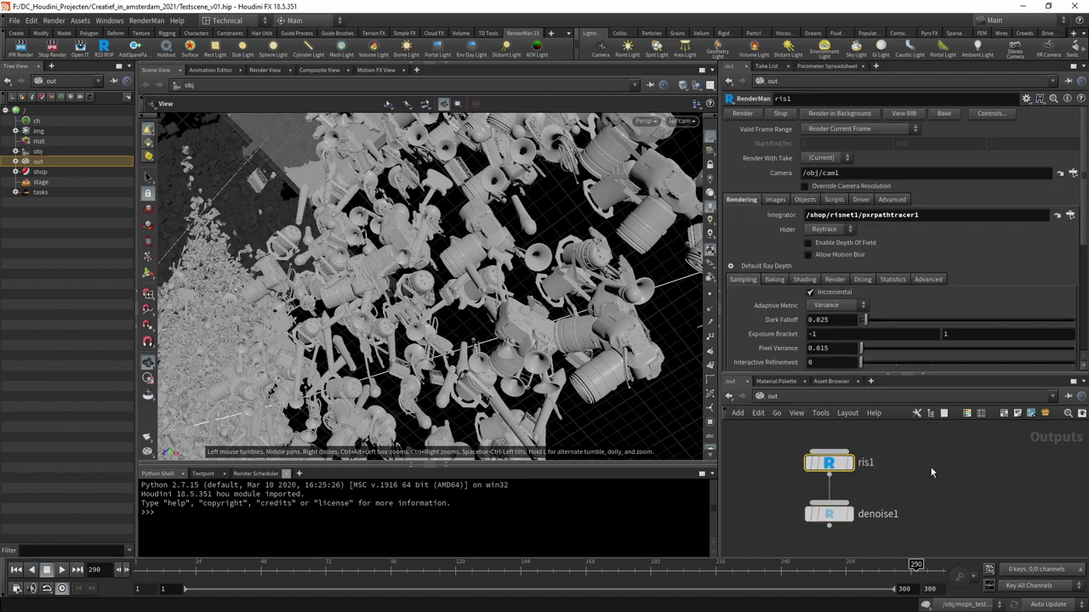
pyautogui.moveTo(764, 481); pyautogui.dragTo(894, 439)
# Step: Delete the denoise1 node and undo the deletion
pyautogui.click(829, 514)
pyautogui.press('Delete')
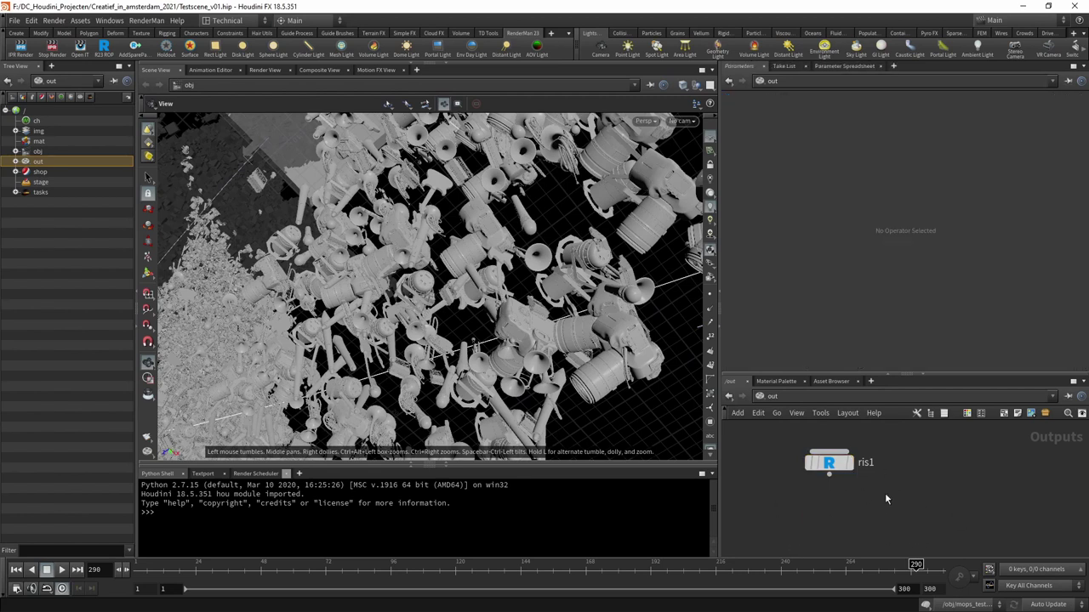
pyautogui.hotkey('ctrl', 'z')
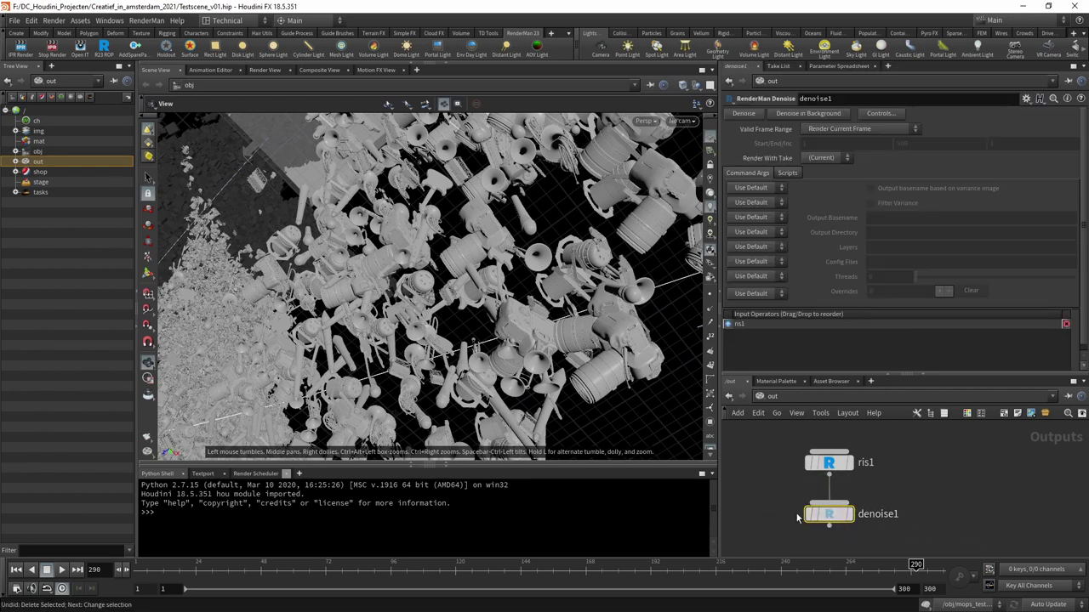
# Step: Review the override and dependency settings in denoise1's render dialog and compare both nodes, without starting a render
pyautogui.click(830, 514)
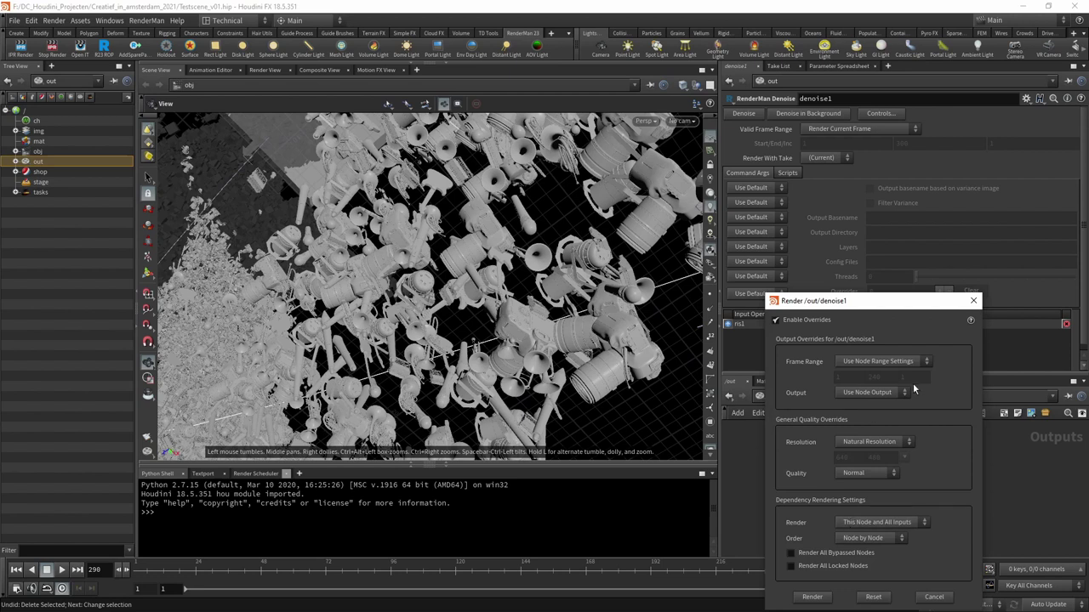
pyautogui.moveTo(884, 302); pyautogui.dragTo(851, 198)
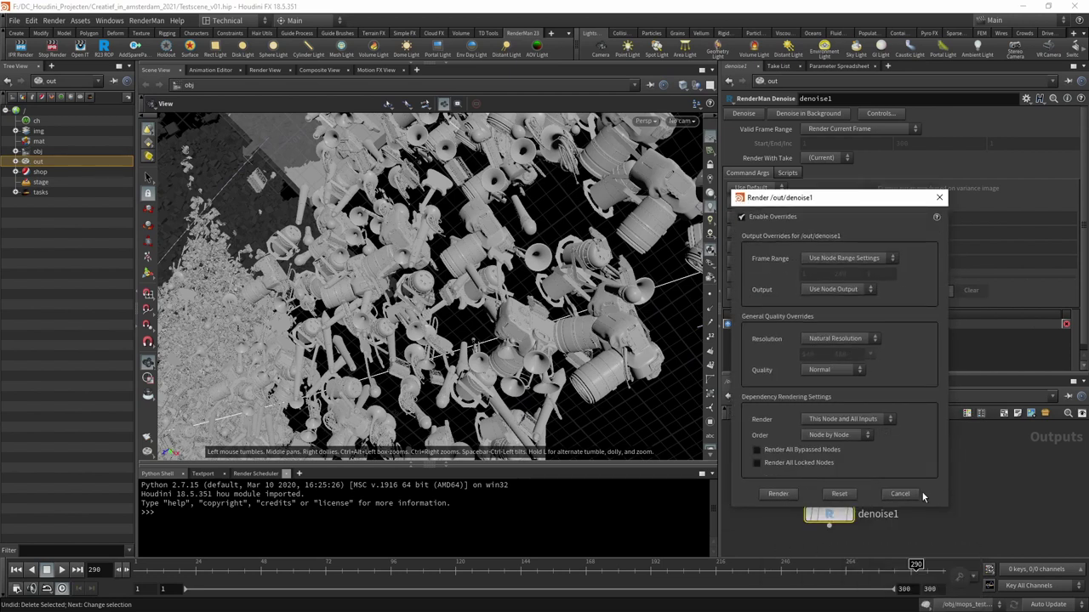
pyautogui.click(900, 494)
pyautogui.click(825, 463)
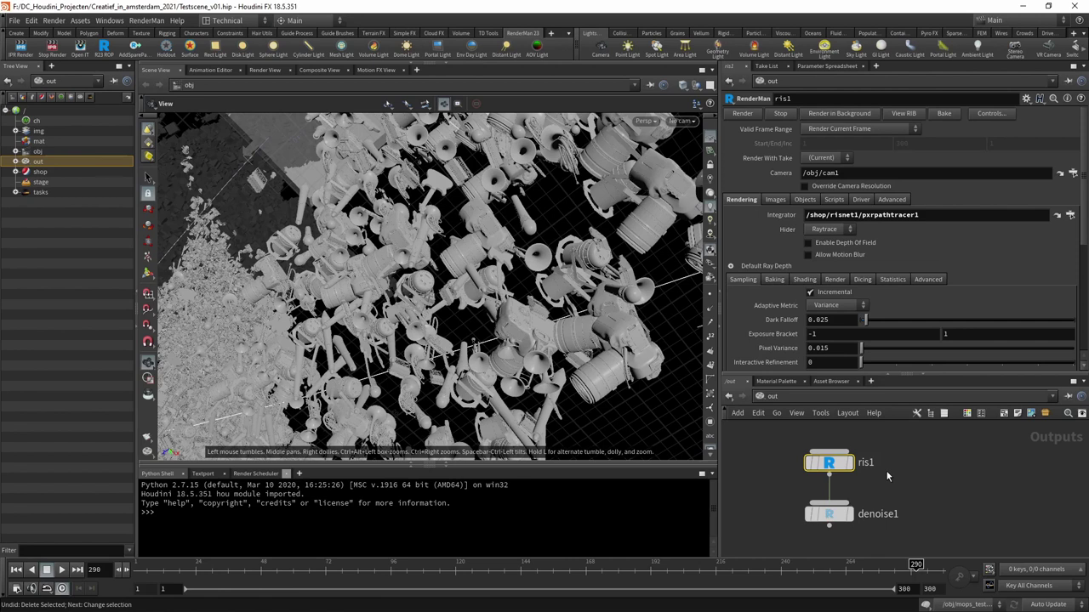
pyautogui.click(829, 514)
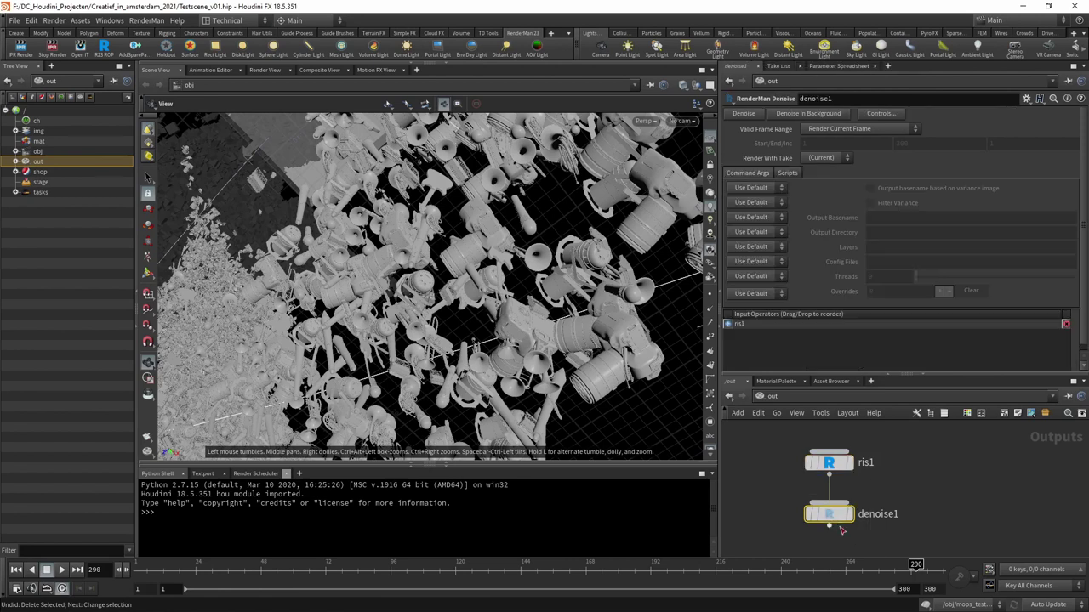
pyautogui.click(855, 489)
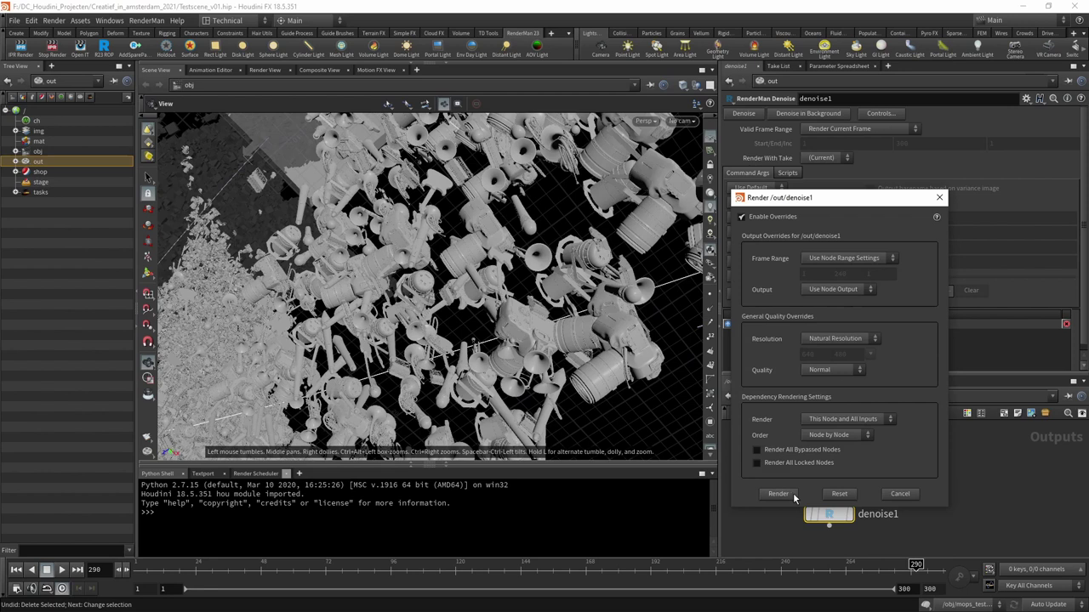
pyautogui.click(839, 498)
# Step: Delete the denoise1 node from the out network, keeping only ris1
pyautogui.moveTo(765, 441); pyautogui.dragTo(899, 475)
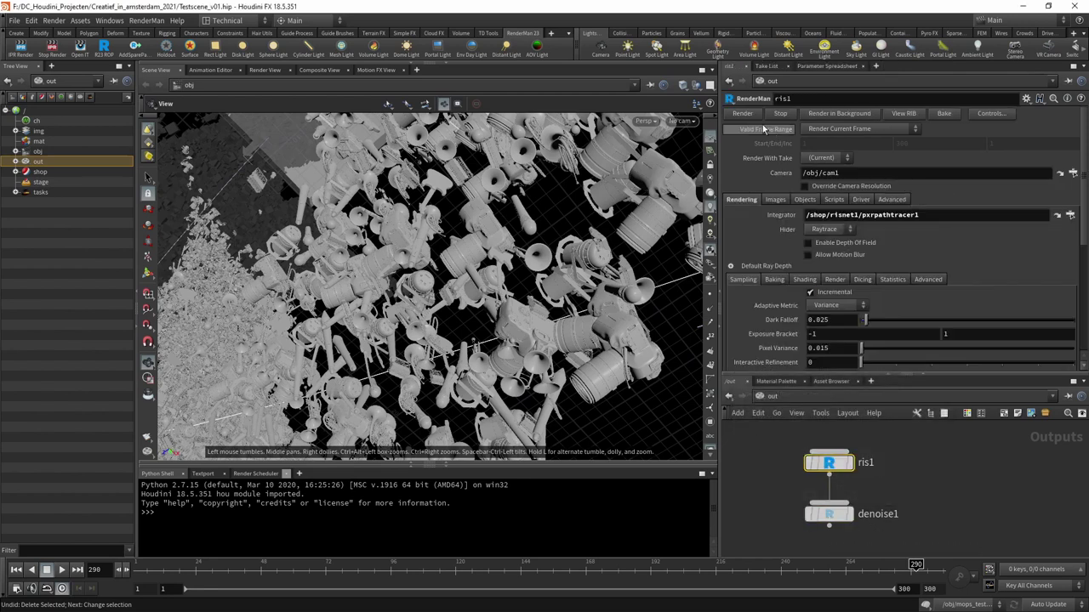
pyautogui.click(829, 514)
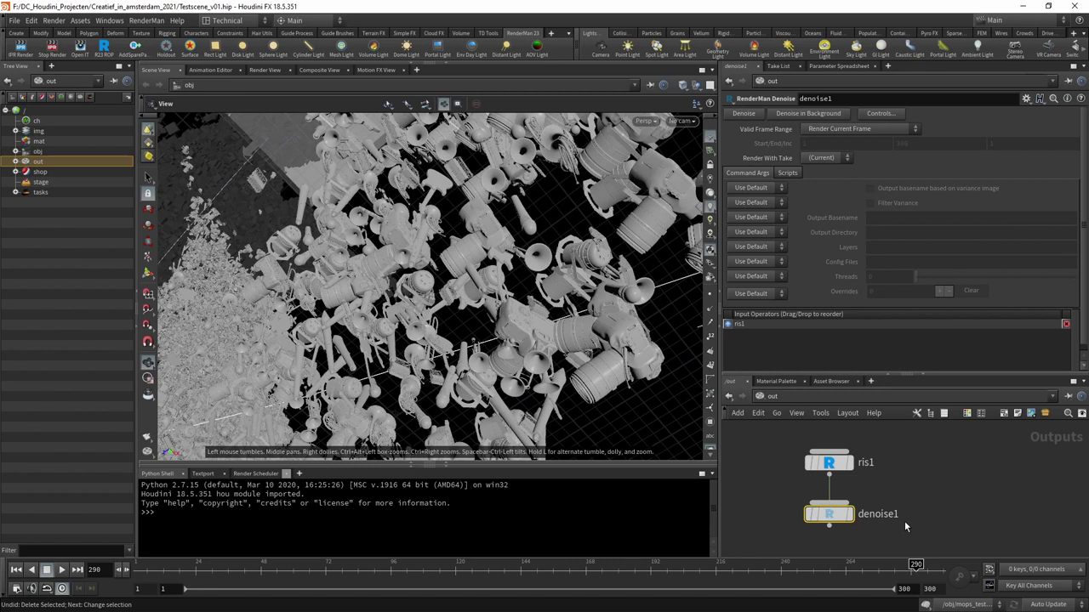
pyautogui.press('Delete')
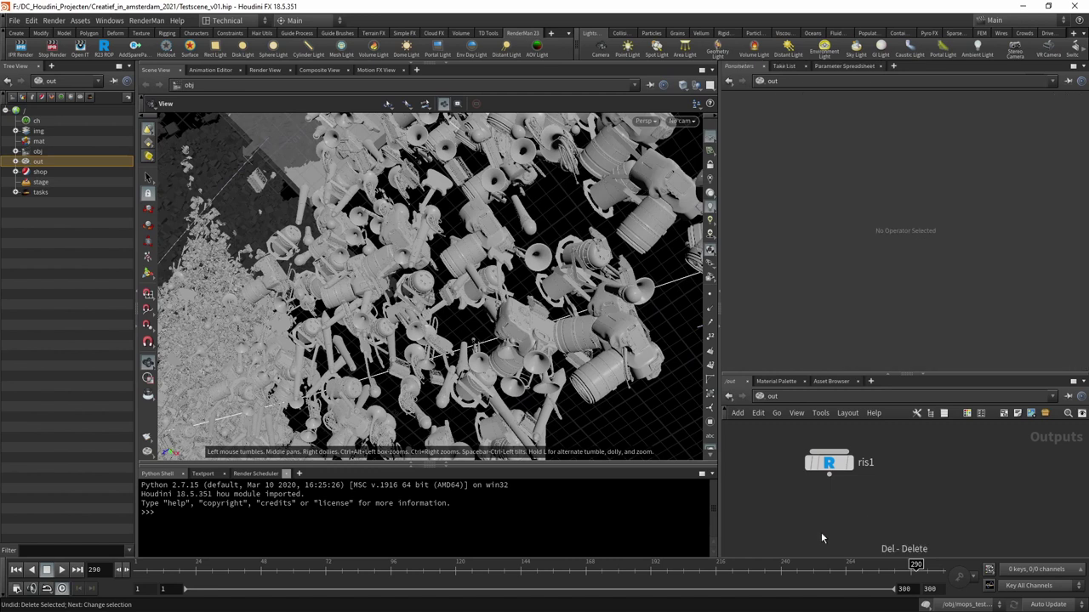
# Step: Give ris1's parameters more height and enable Denoise on its first image display
pyautogui.click(829, 463)
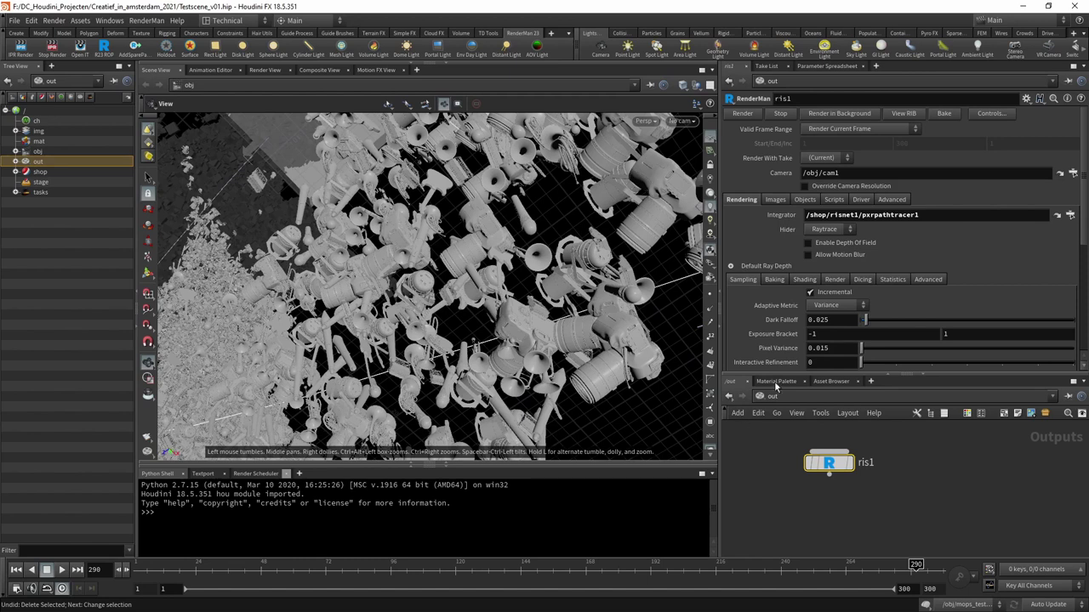
pyautogui.moveTo(787, 373); pyautogui.dragTo(787, 423)
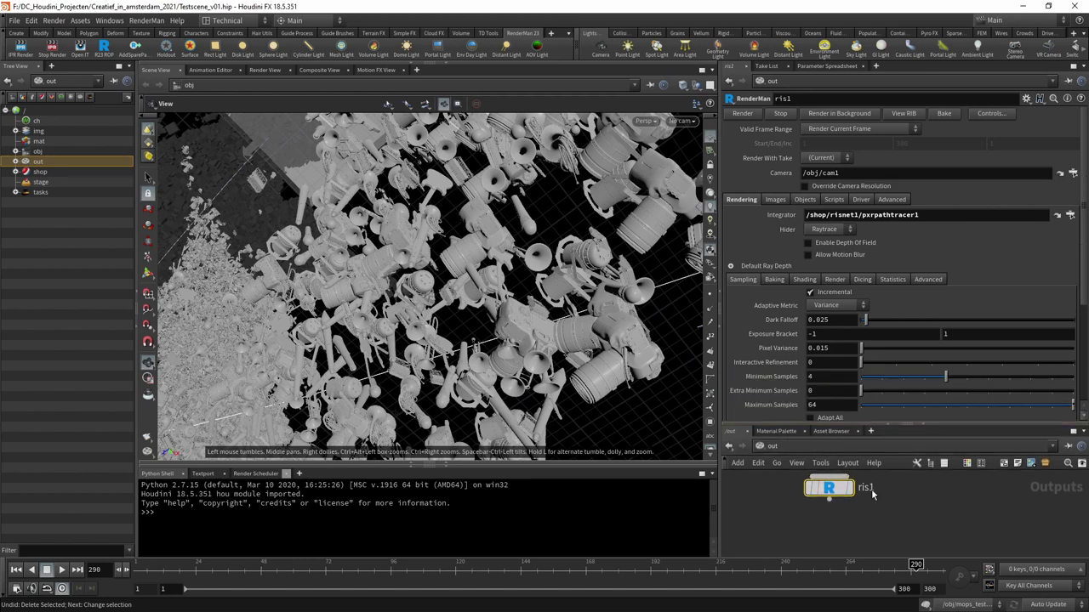
pyautogui.moveTo(837, 504); pyautogui.dragTo(837, 520)
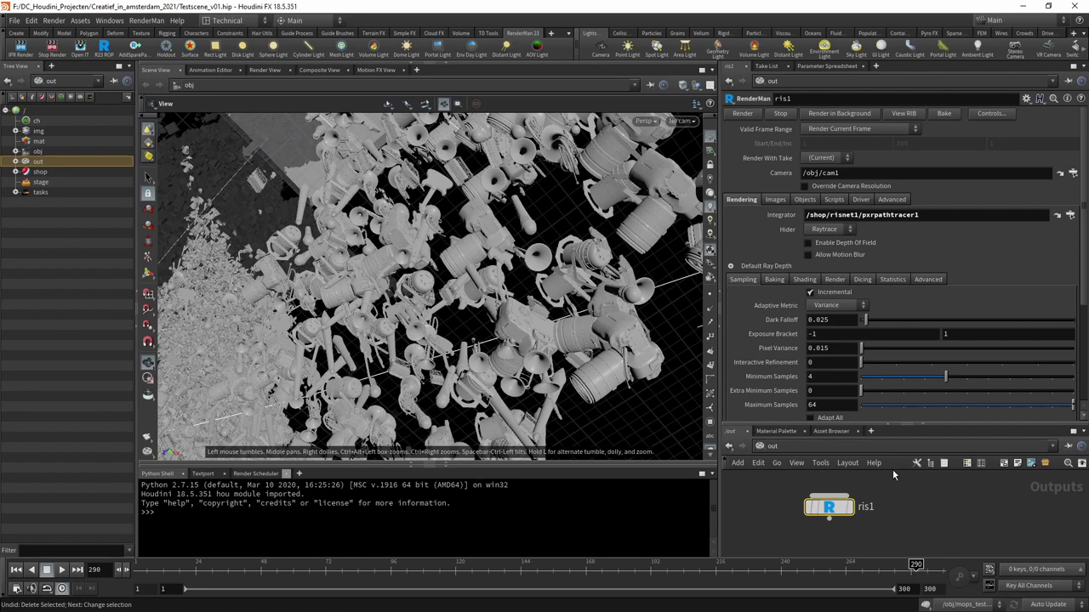
pyautogui.click(776, 200)
pyautogui.click(760, 285)
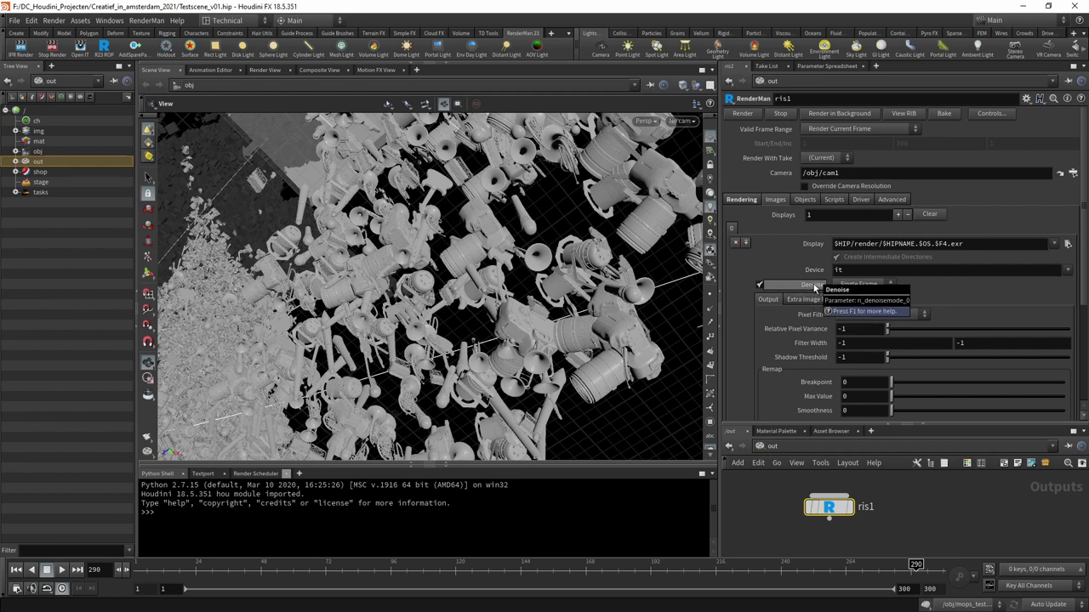
# Step: Set ris1's display device to openexr and its valid frame range to Render Frame Range
pyautogui.click(1067, 269)
pyautogui.click(1062, 305)
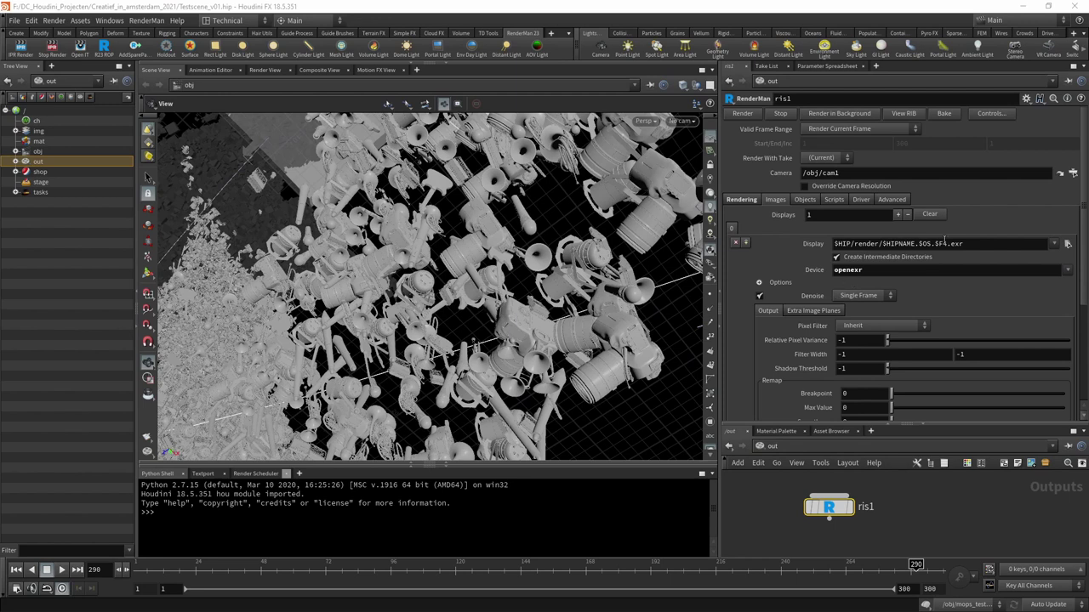
pyautogui.click(916, 244)
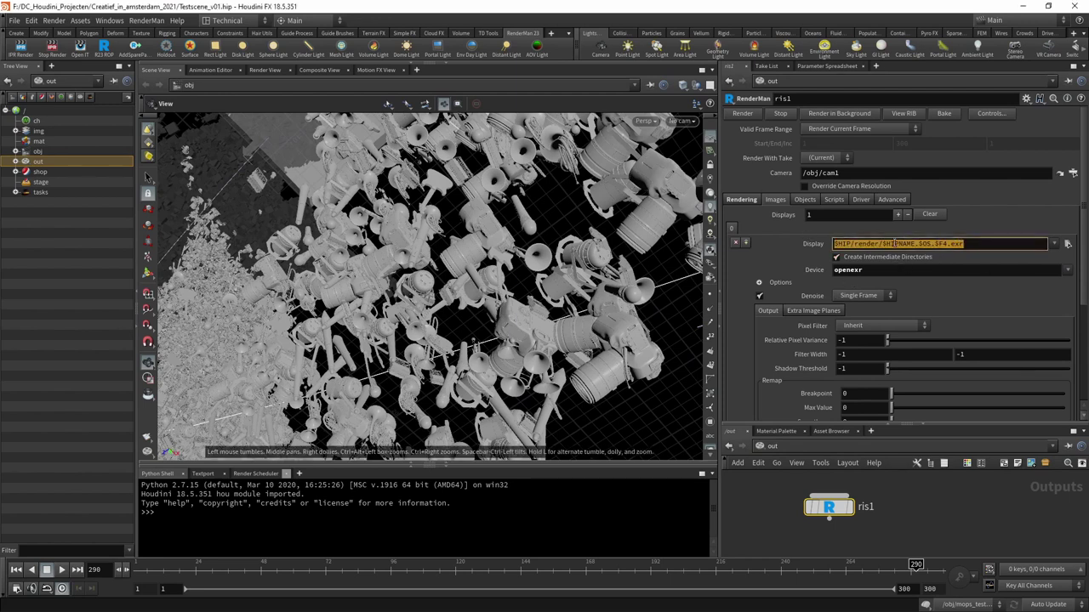
pyautogui.click(903, 133)
pyautogui.click(854, 142)
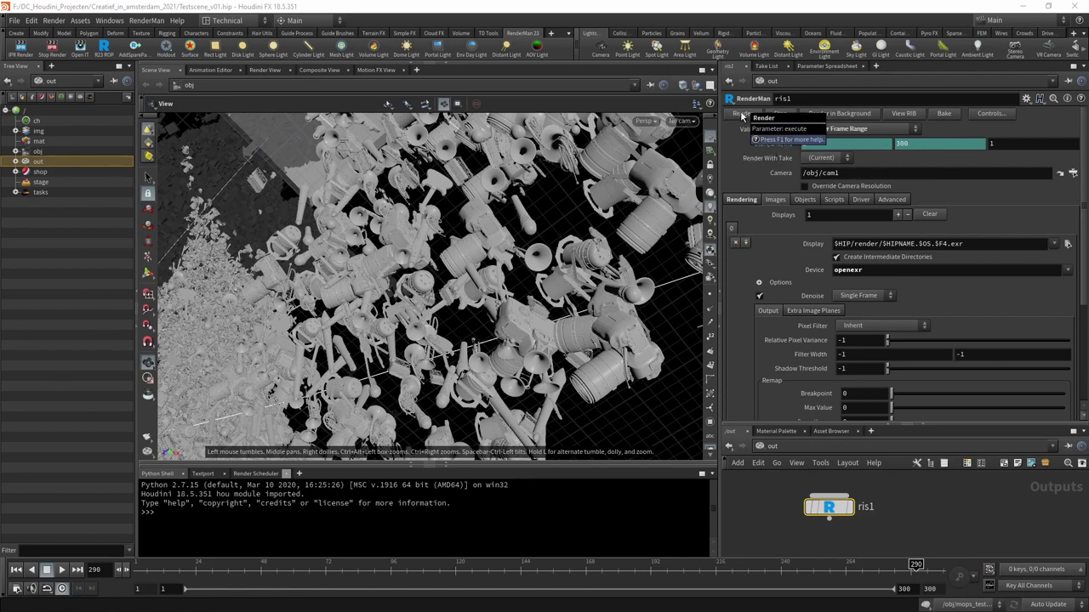
# Step: Examine the Single Frame and Cross Frame denoise modes for the display, keeping Single Frame
pyautogui.click(876, 297)
pyautogui.click(877, 299)
pyautogui.click(868, 297)
pyautogui.click(869, 308)
pyautogui.click(874, 298)
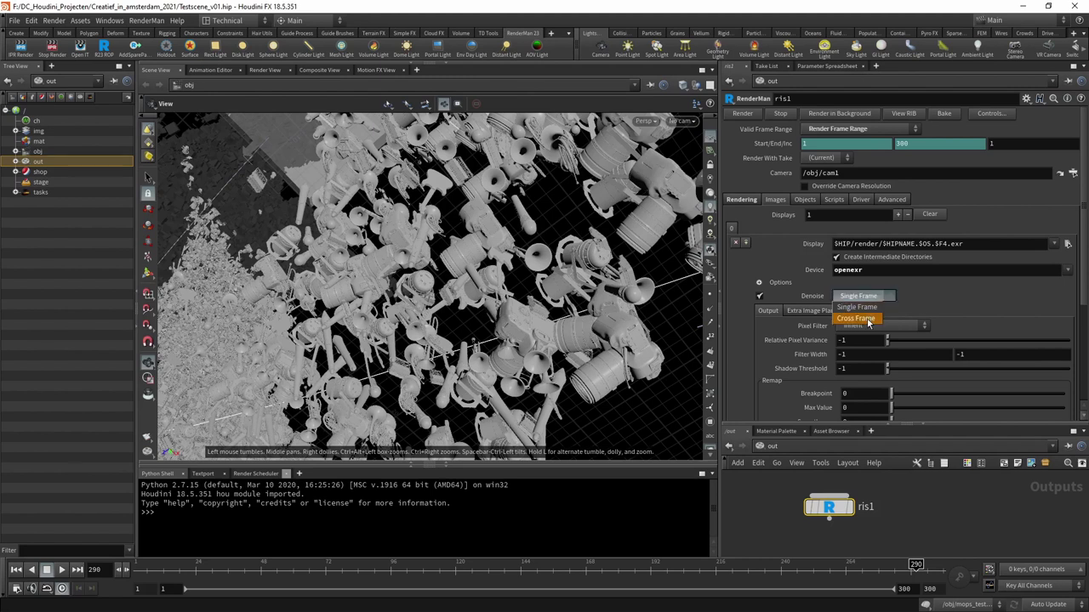
pyautogui.click(908, 302)
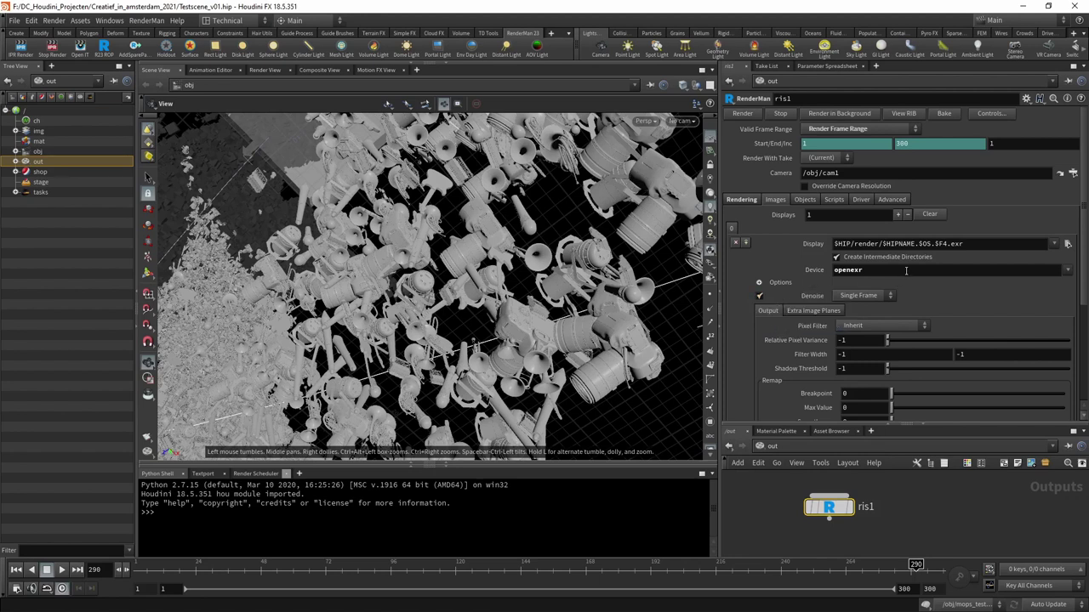
pyautogui.click(838, 270)
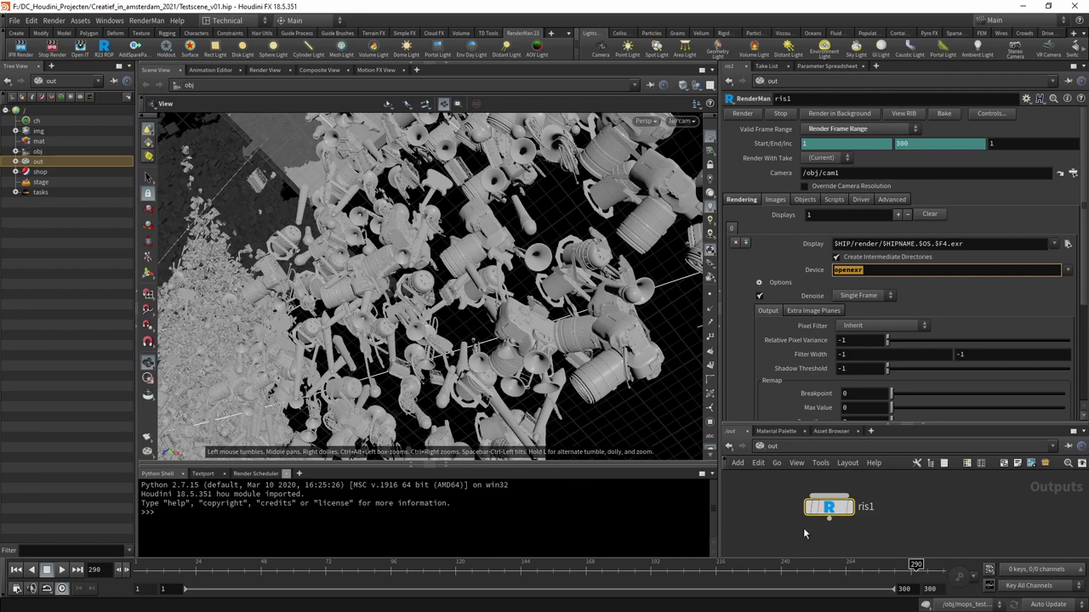
pyautogui.click(837, 551)
pyautogui.moveTo(830, 516)
pyautogui.moveTo(829, 516); pyautogui.dragTo(829, 507)
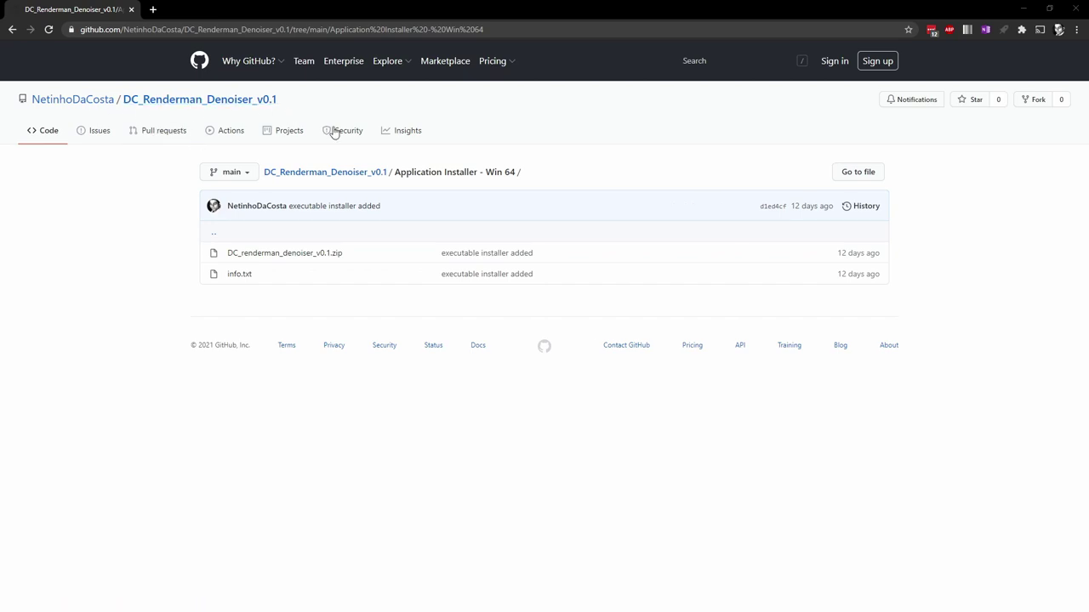
# Step: Download DC_renderman_denoiser_v0.1.zip from the GitHub repository to the Desktop and minimize the browser
pyautogui.click(308, 255)
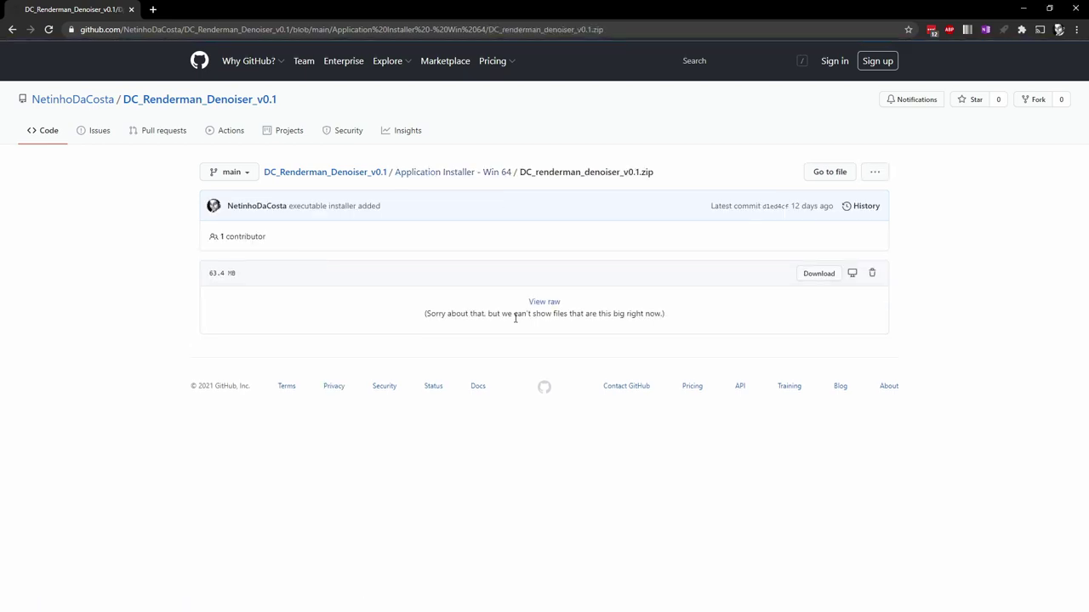
pyautogui.rightClick(822, 277)
pyautogui.click(874, 346)
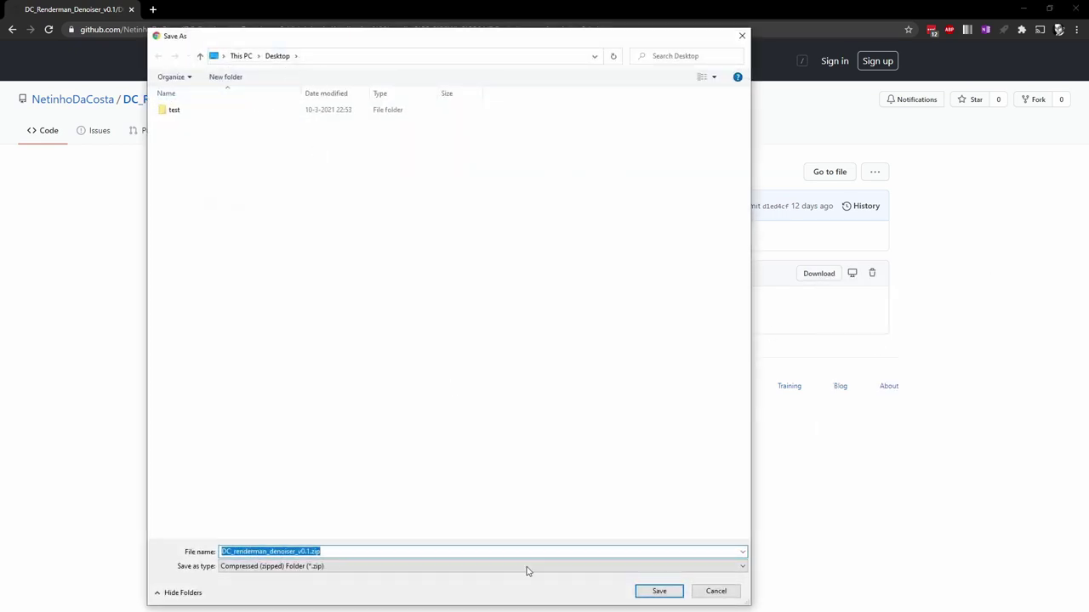
pyautogui.click(678, 593)
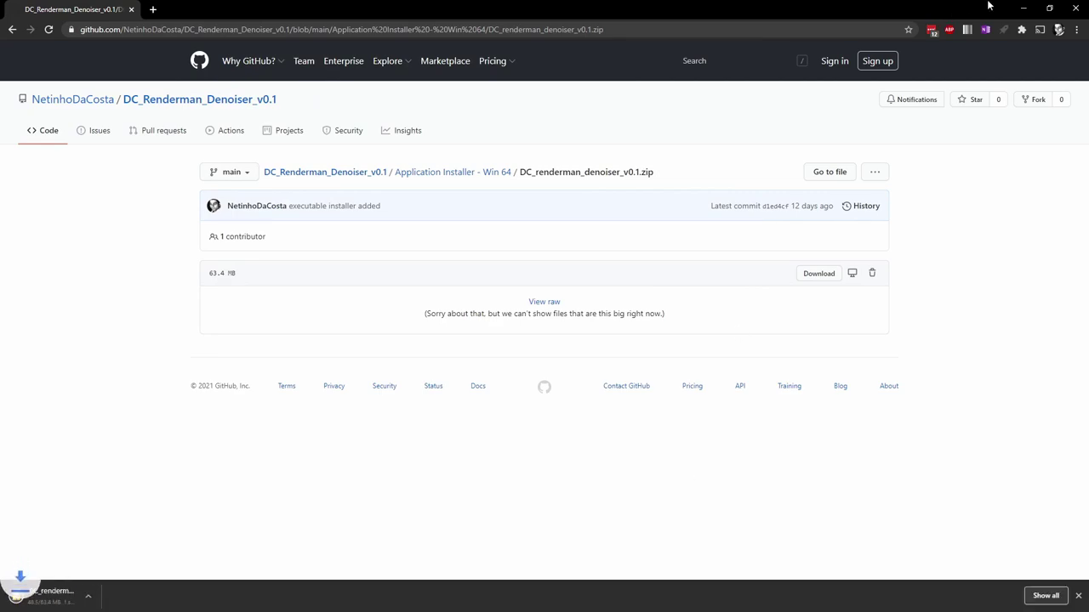
pyautogui.click(1023, 7)
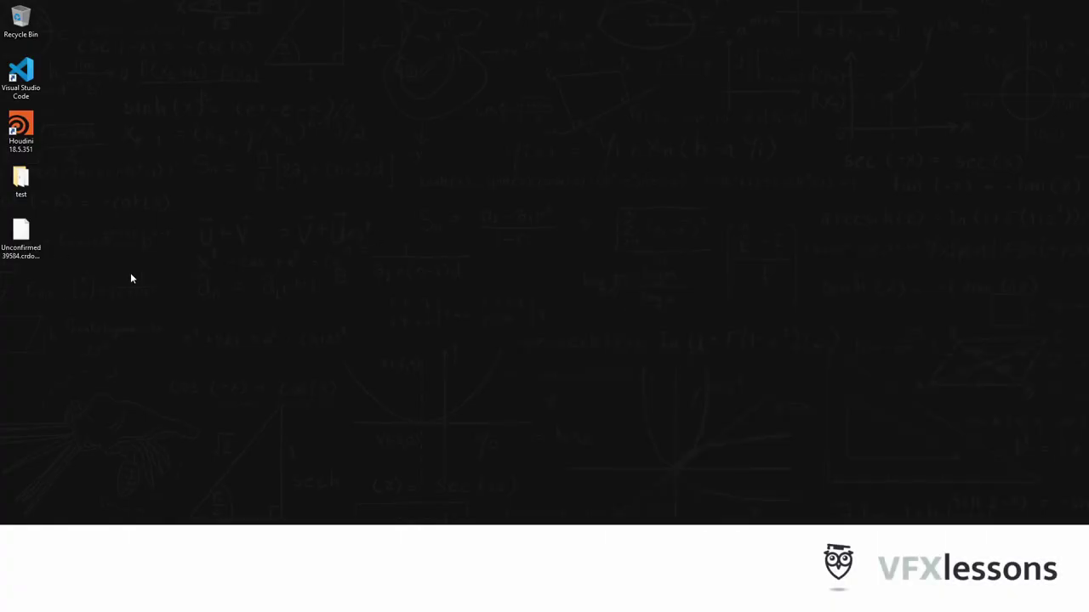
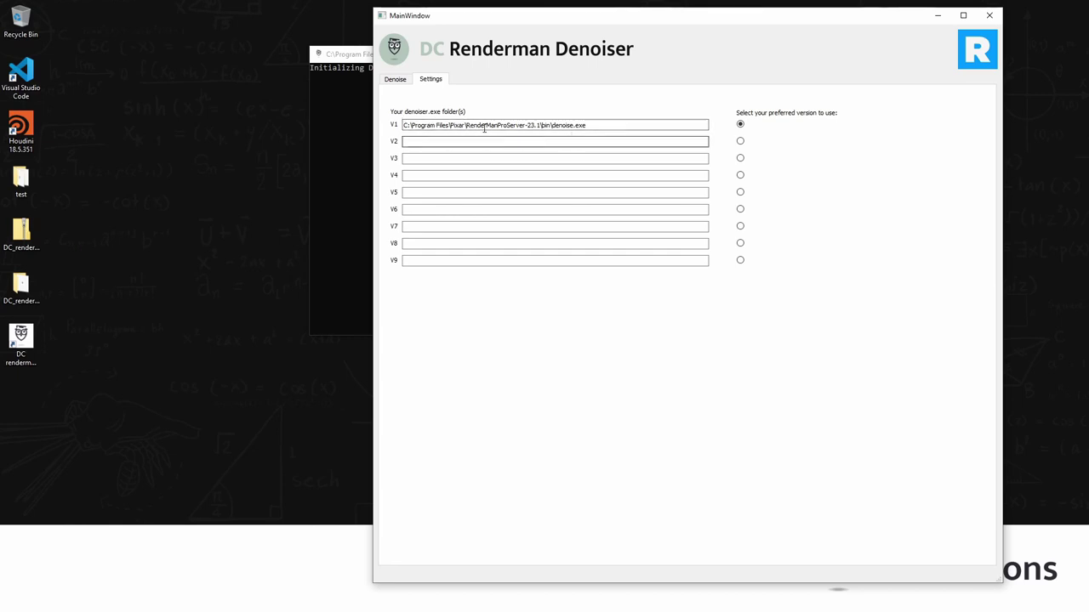
# Step: Examine the V1 denoise.exe path and the preferred version choices in the denoiser's settings, keeping V1 selected
pyautogui.click(505, 125)
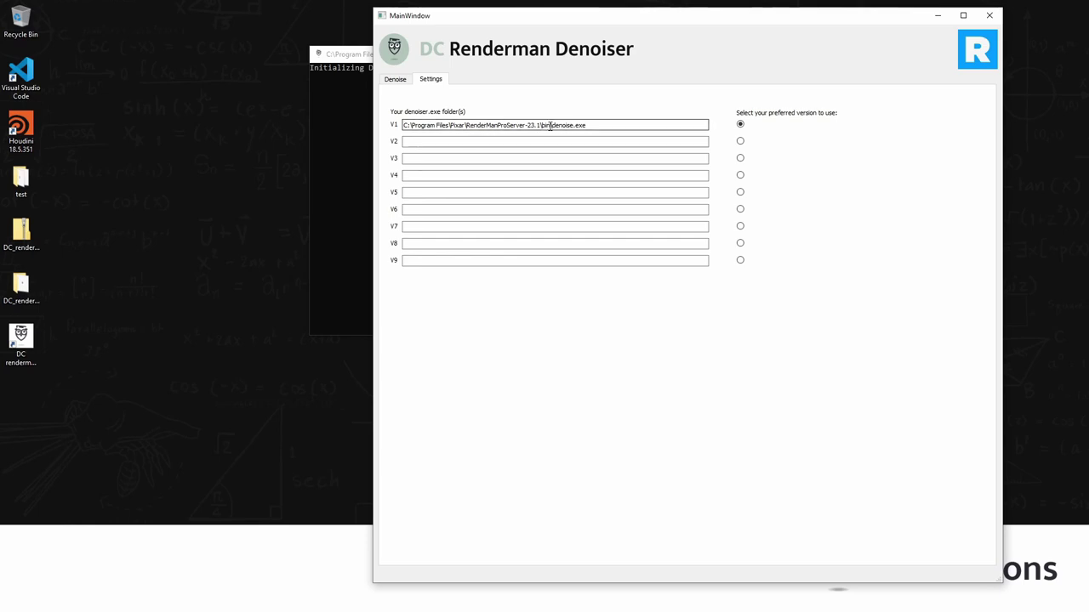
pyautogui.moveTo(593, 127); pyautogui.dragTo(552, 126)
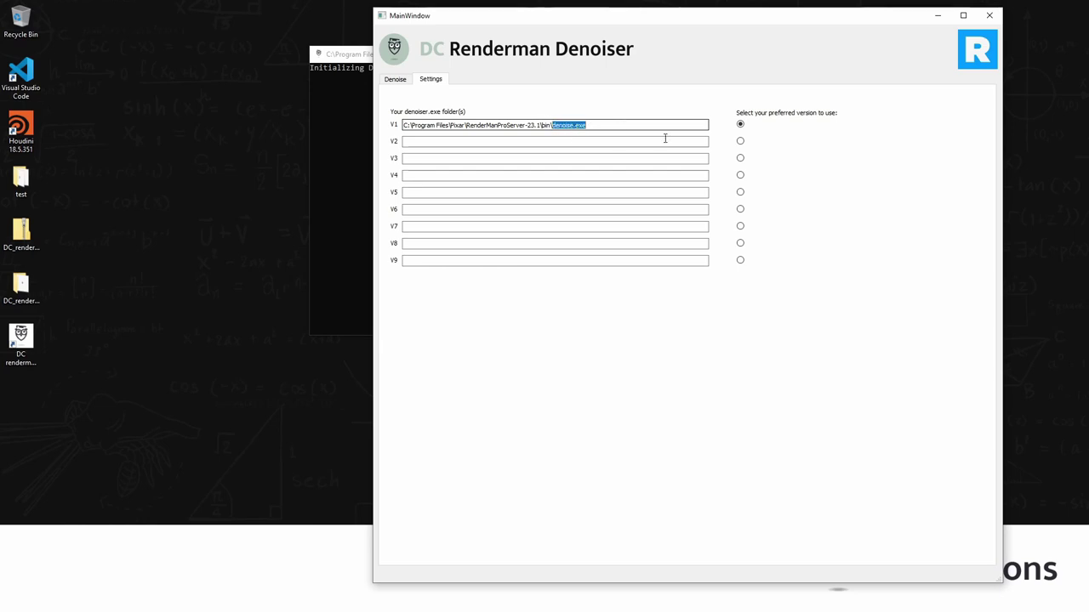
pyautogui.click(528, 125)
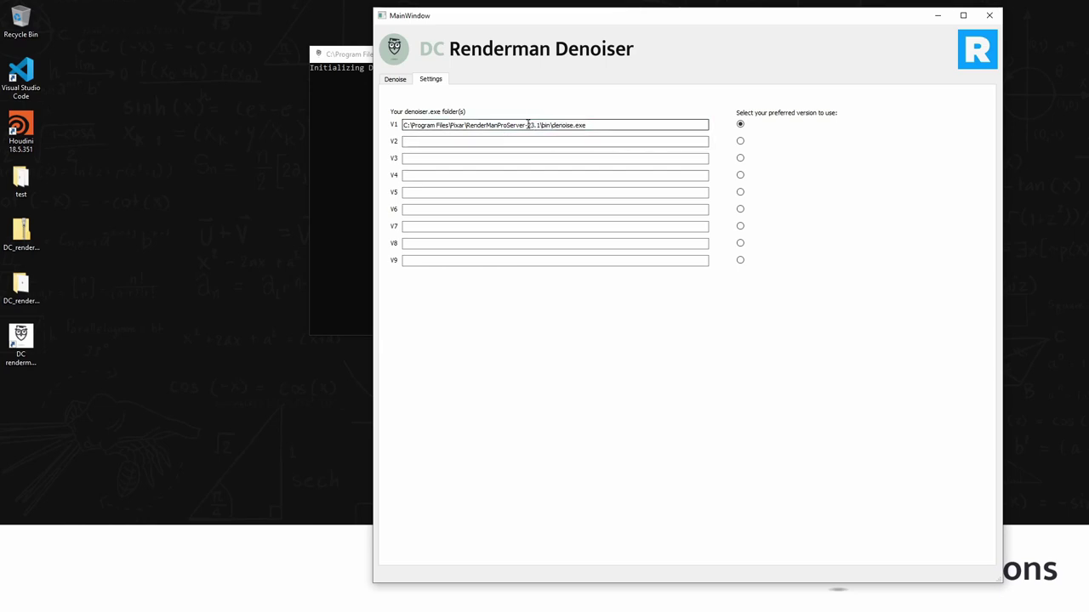
pyautogui.click(525, 142)
pyautogui.click(741, 142)
pyautogui.click(740, 125)
pyautogui.click(622, 125)
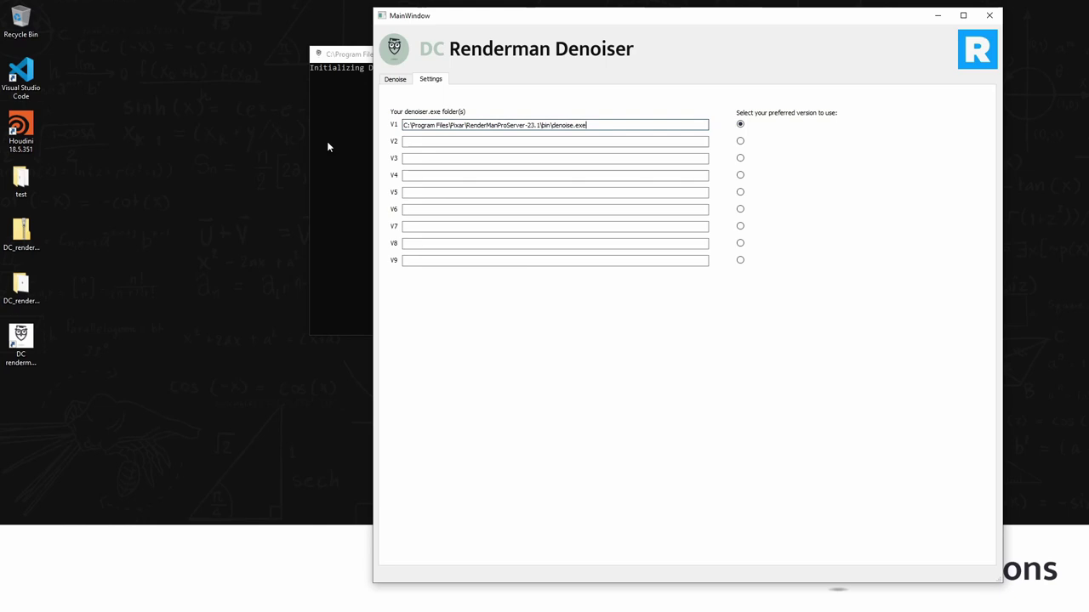
pyautogui.click(553, 125)
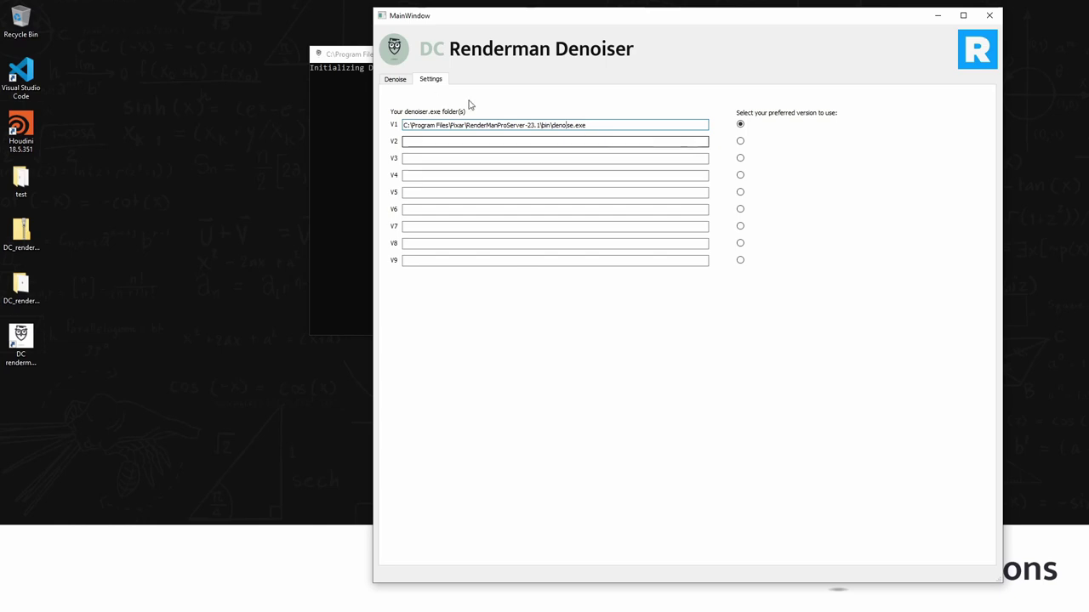
pyautogui.hotkey('ctrl', 'a')
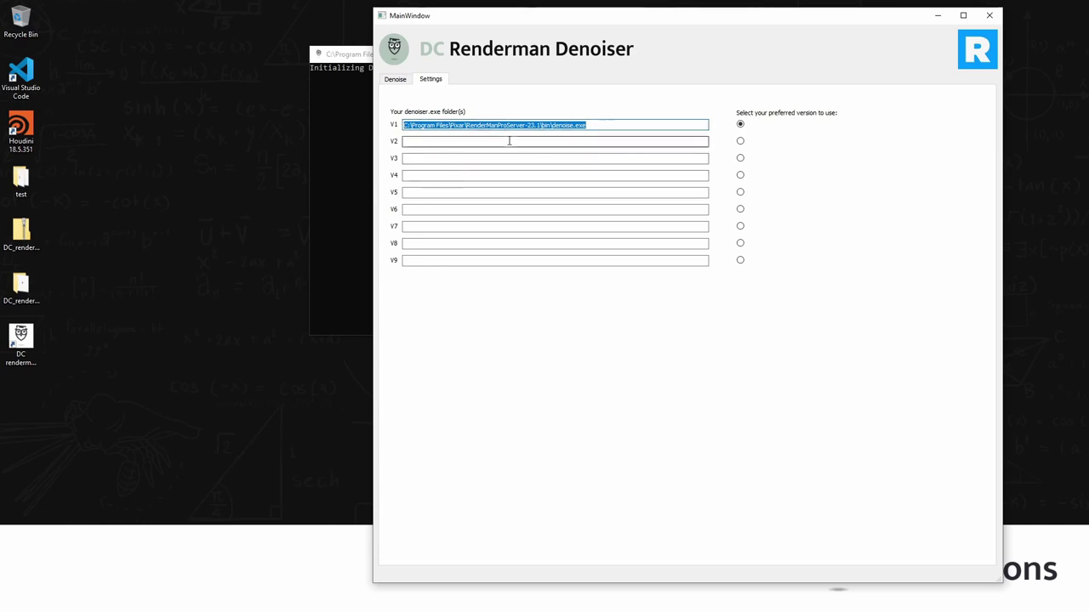
# Step: Show the denoise options, open the desktop's test folder, copy its path, and place its shrunken window beside the denoiser
pyautogui.click(395, 79)
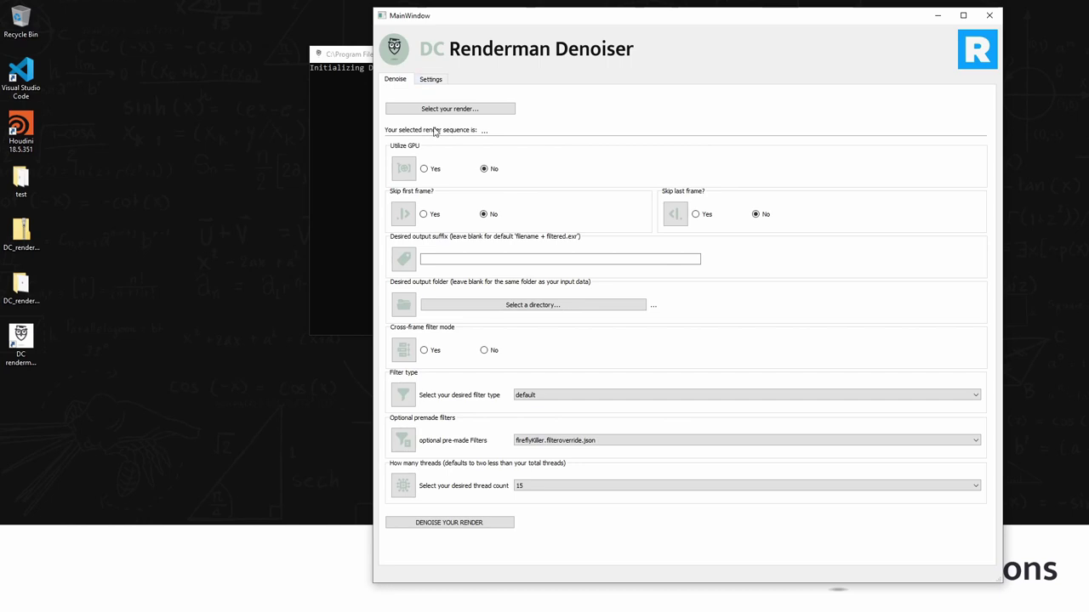
pyautogui.click(76, 221)
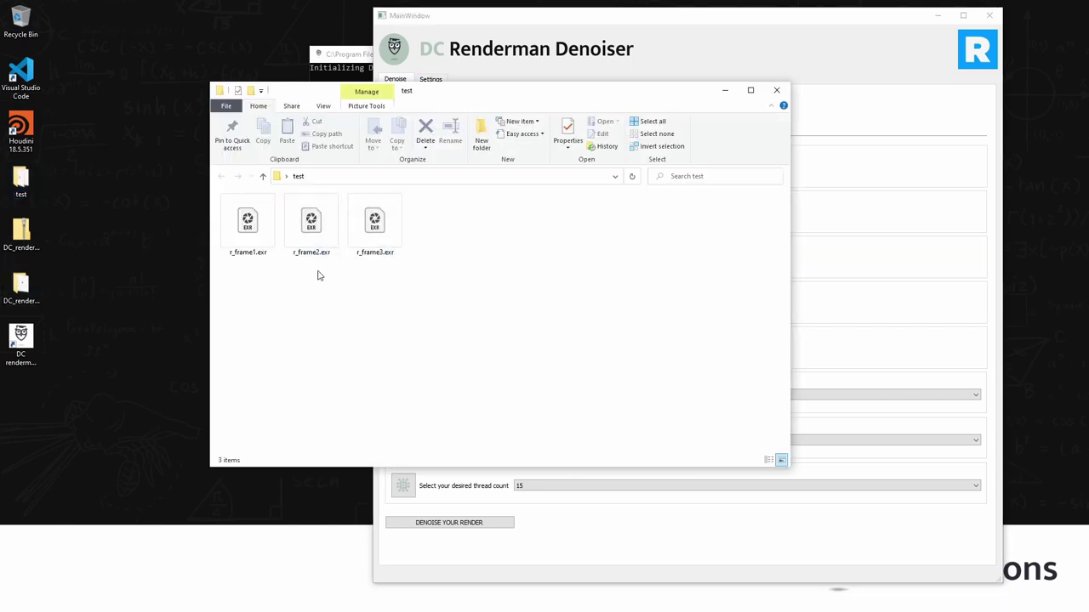
pyautogui.click(585, 177)
pyautogui.click(585, 256)
pyautogui.moveTo(790, 467); pyautogui.dragTo(545, 369)
pyautogui.moveTo(429, 98); pyautogui.dragTo(249, 85)
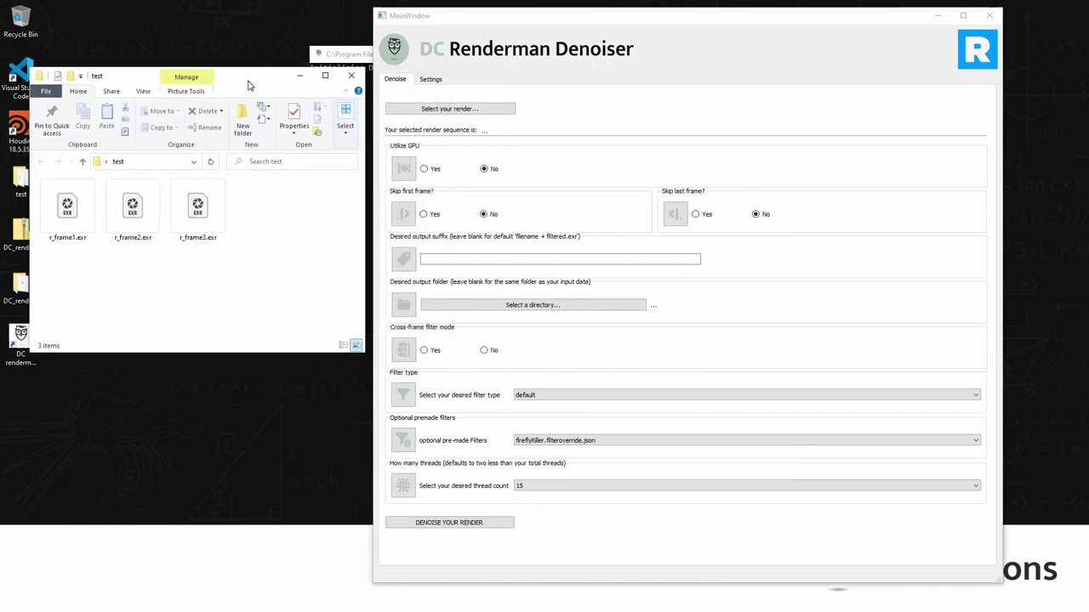
# Step: Keep the thread count at 15 and load r_frame1.exr from the test folder as the render sequence
pyautogui.click(533, 487)
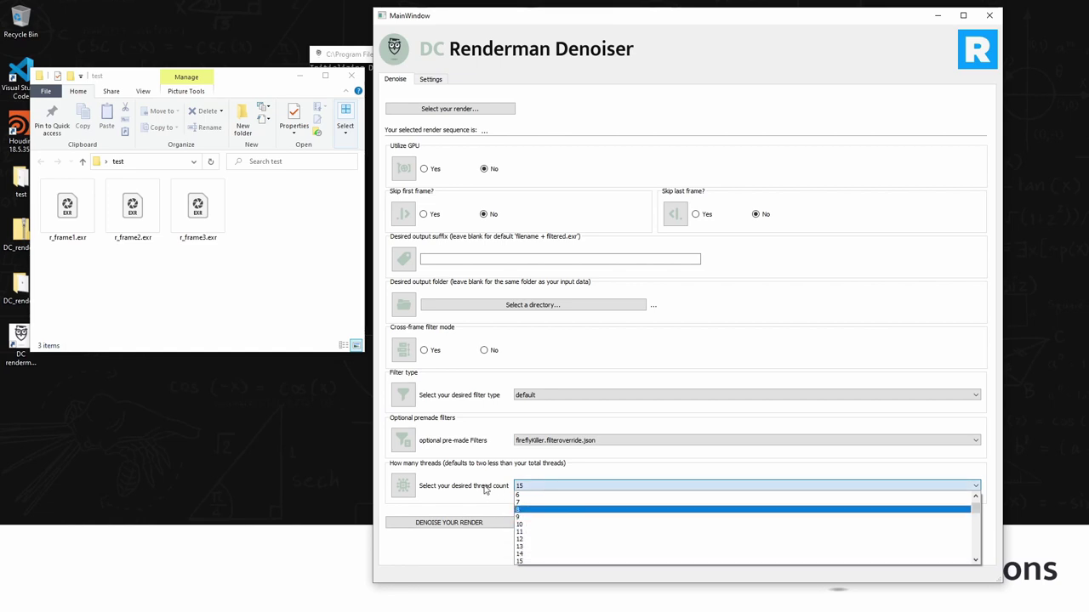
pyautogui.click(539, 559)
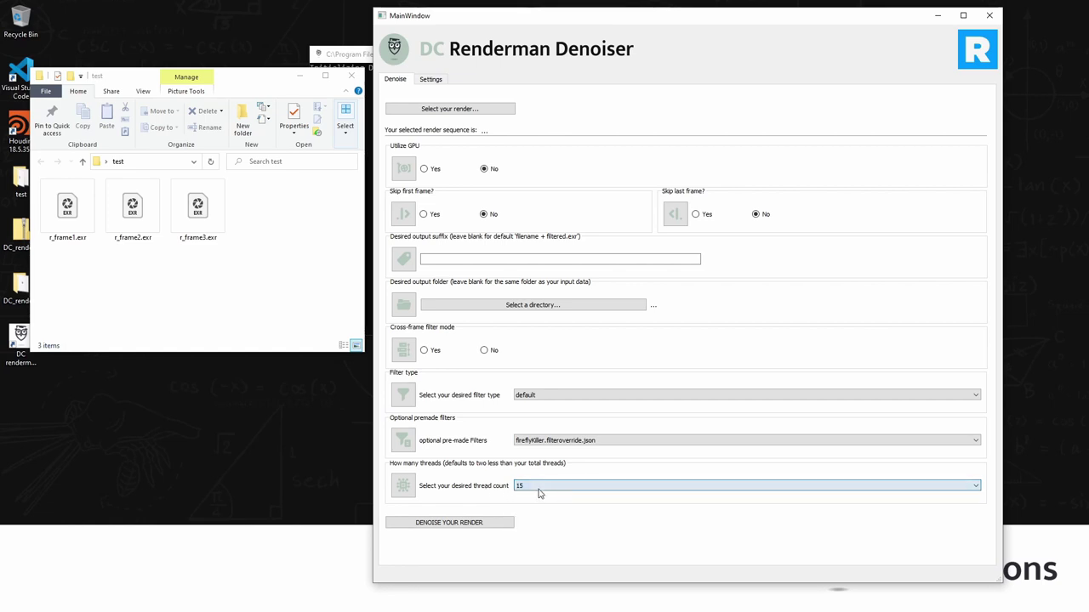
pyautogui.click(472, 110)
pyautogui.click(757, 54)
pyautogui.hotkey('ctrl', 'v')
pyautogui.press('Return')
pyautogui.click(606, 136)
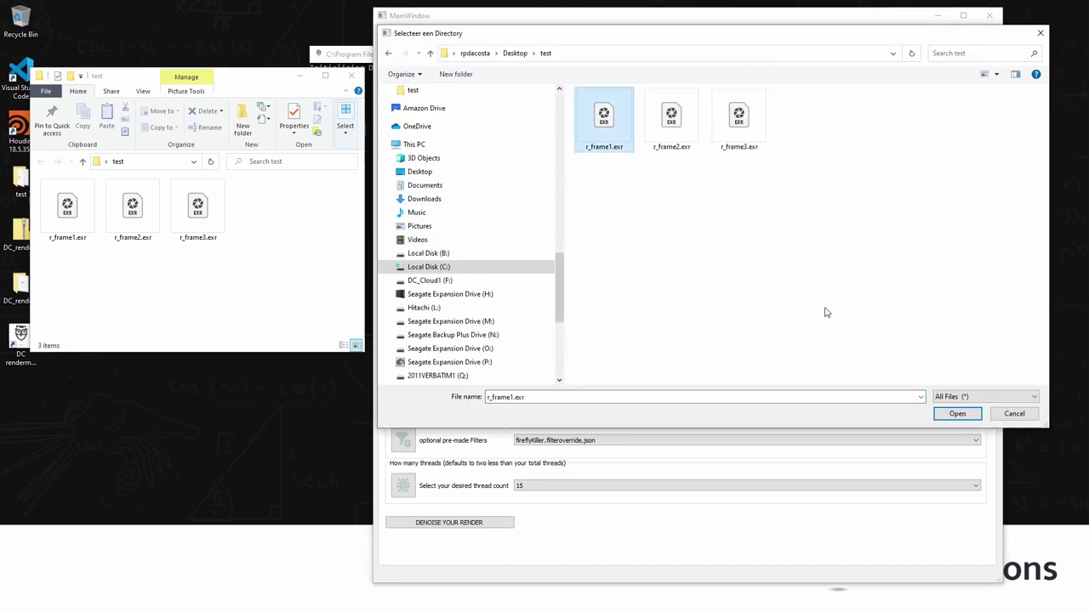
pyautogui.click(957, 414)
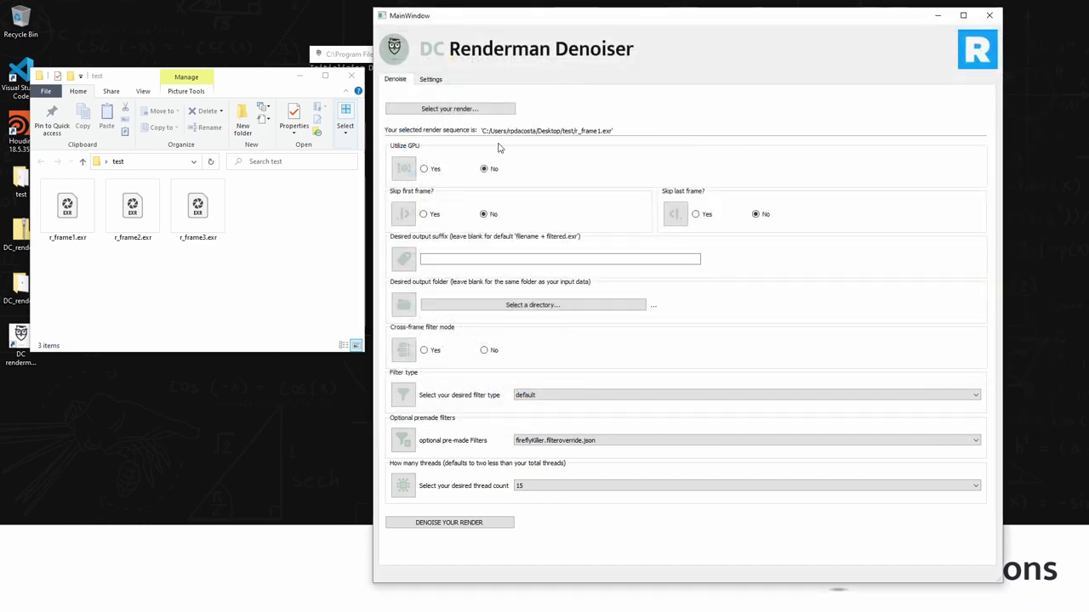
# Step: Denoise the loaded render with GPU use enabled and follow the progress in the console and test folder
pyautogui.click(424, 169)
pyautogui.click(461, 524)
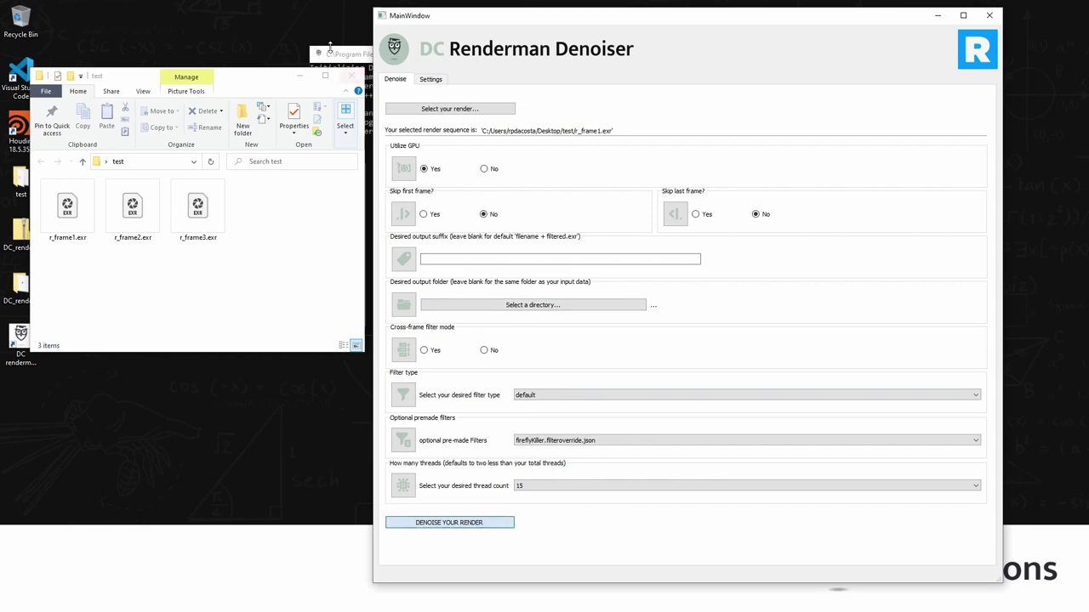
pyautogui.click(345, 54)
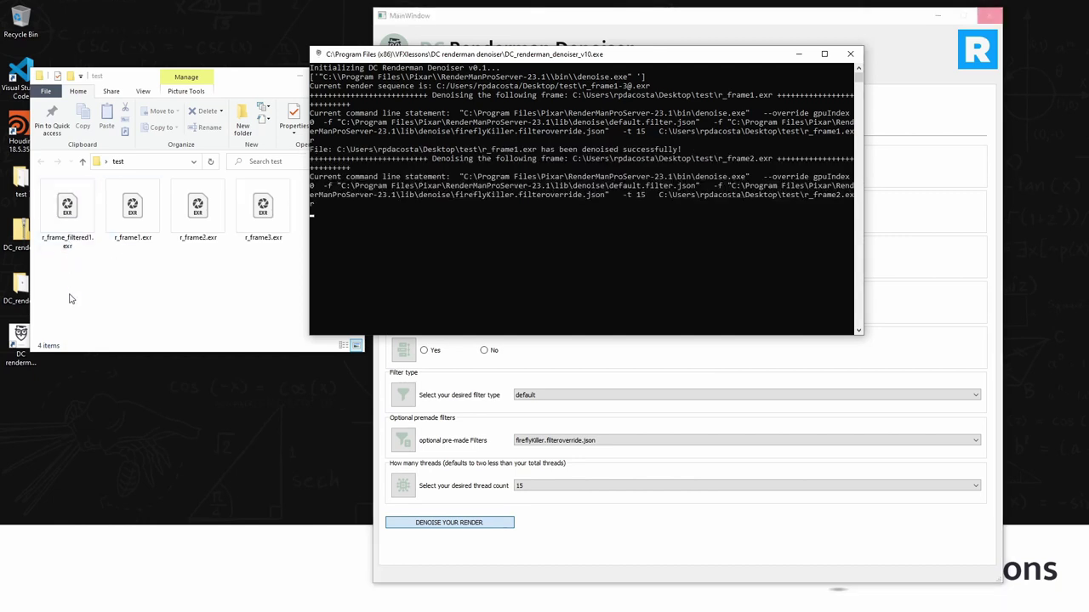
pyautogui.moveTo(72, 299); pyautogui.dragTo(59, 245)
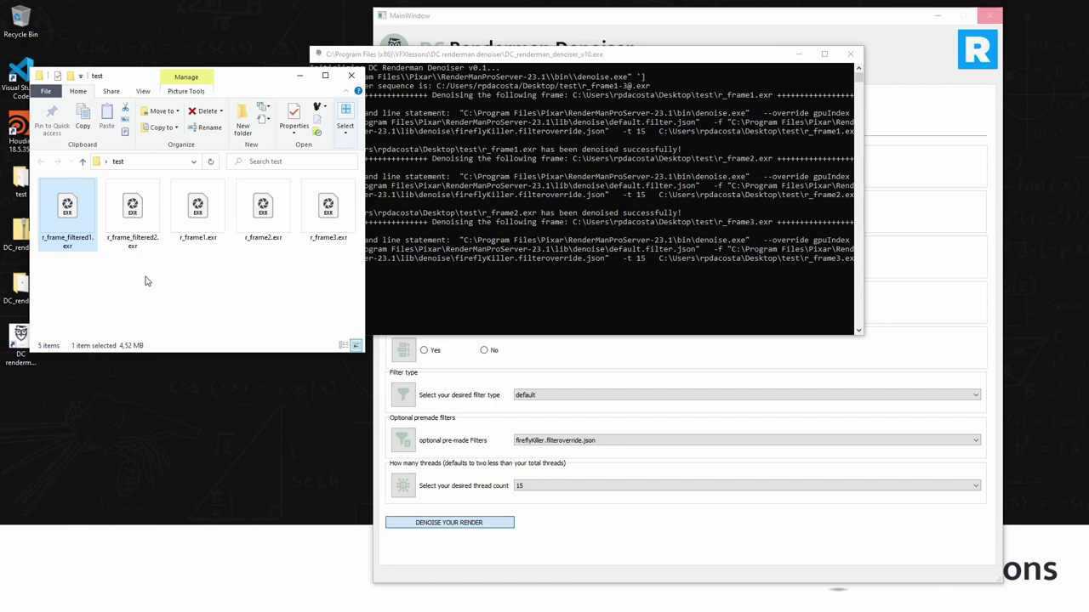
pyautogui.click(139, 274)
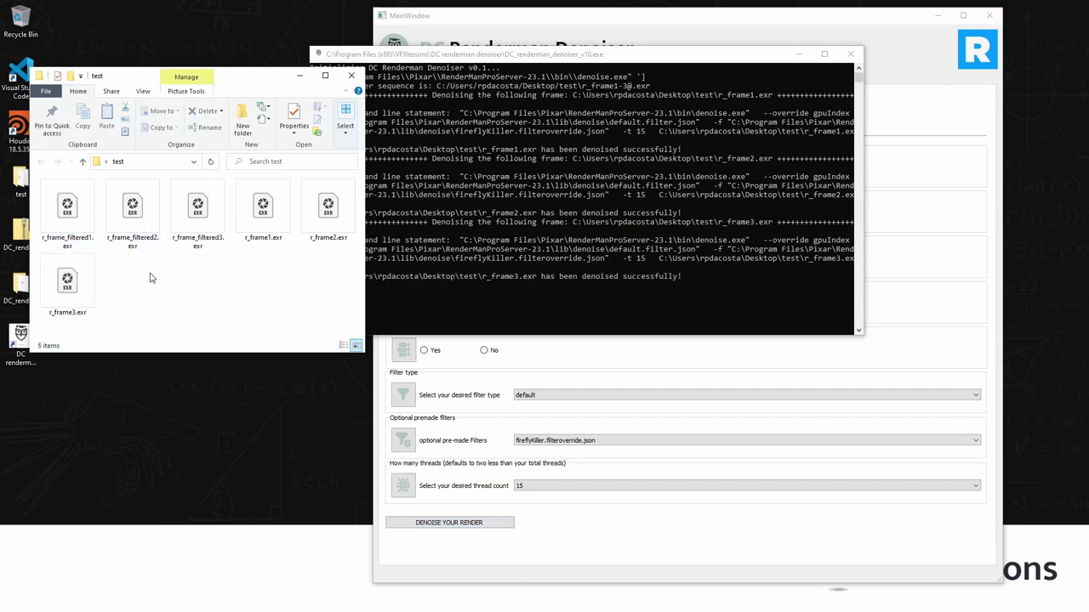
# Step: Delete r_frame_filtered1.exr through r_frame_filtered3.exr from the test folder
pyautogui.click(67, 213)
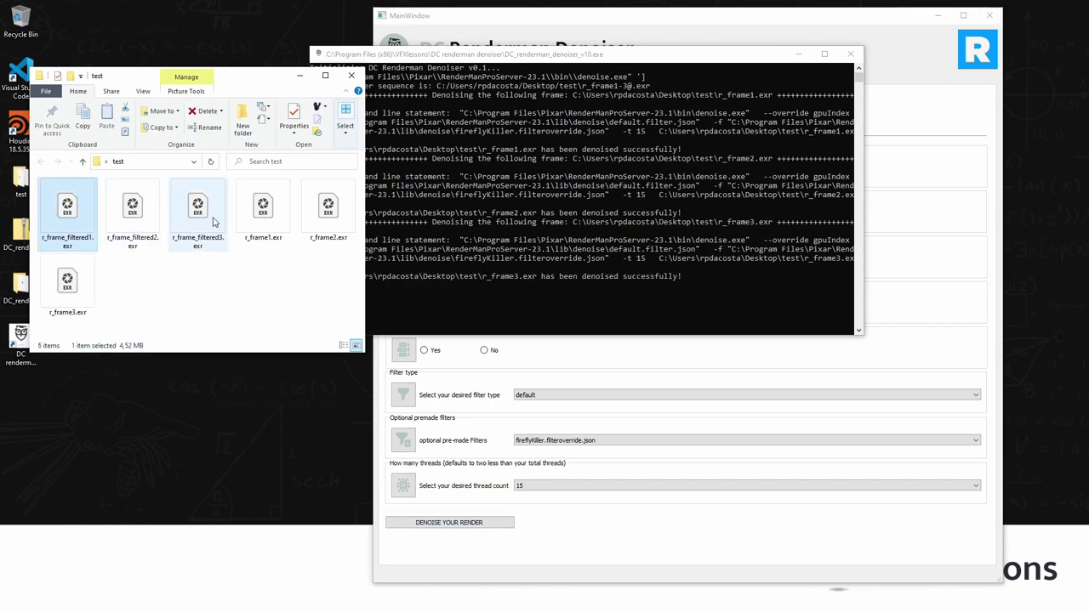
pyautogui.keyDown('shift'); pyautogui.click(204, 220); pyautogui.keyUp('shift')
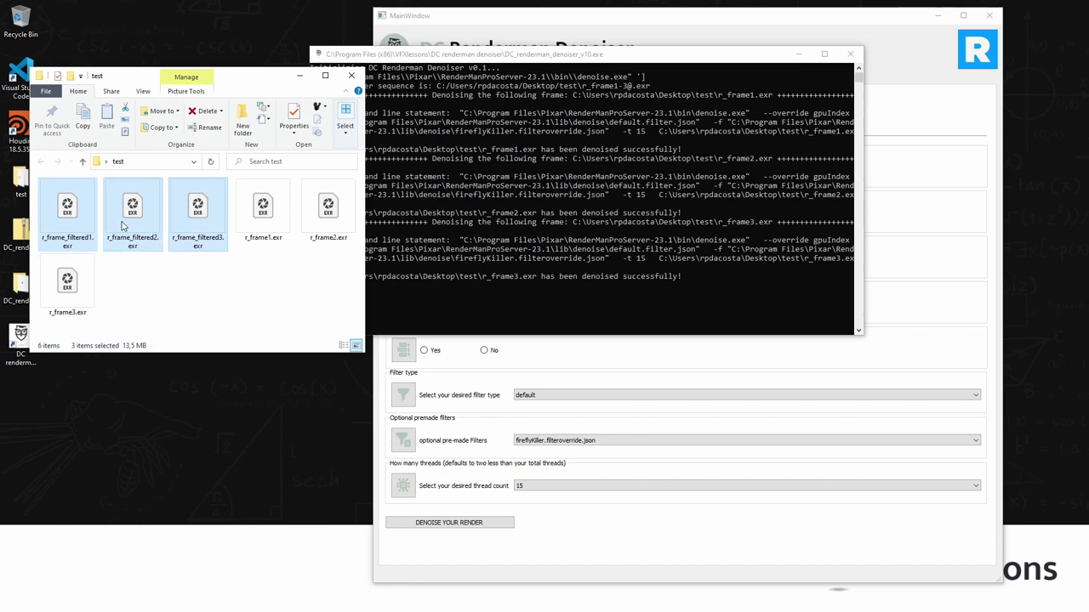
pyautogui.press('Delete')
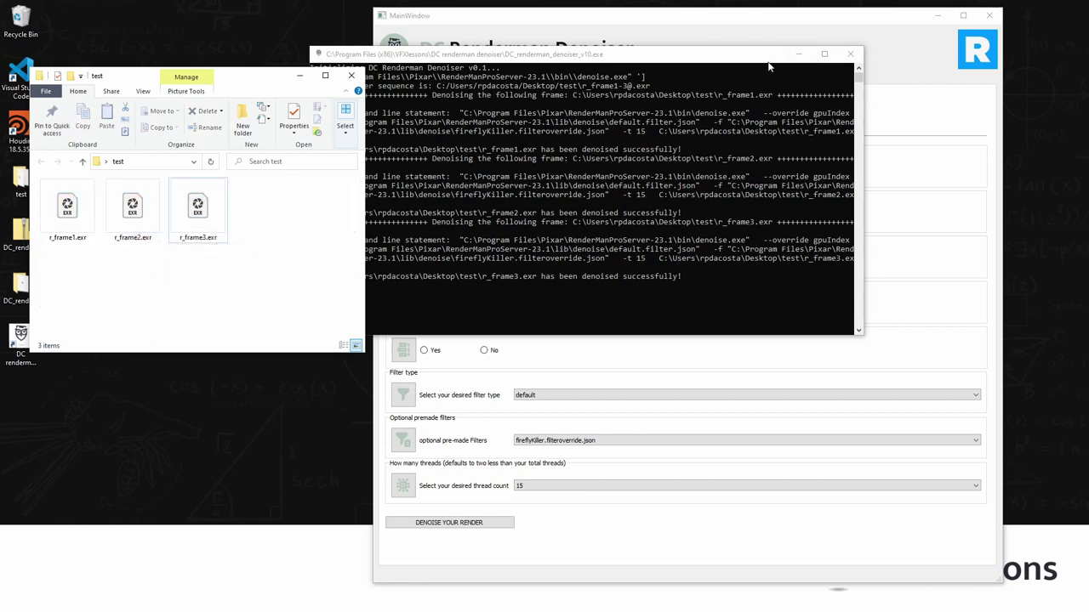
# Step: Create a desktop folder named denoised, keeping the test folder window clear of the icons, and close the denoiser
pyautogui.moveTo(285, 79); pyautogui.dragTo(500, 105)
pyautogui.rightClick(124, 200)
pyautogui.moveTo(102, 356)
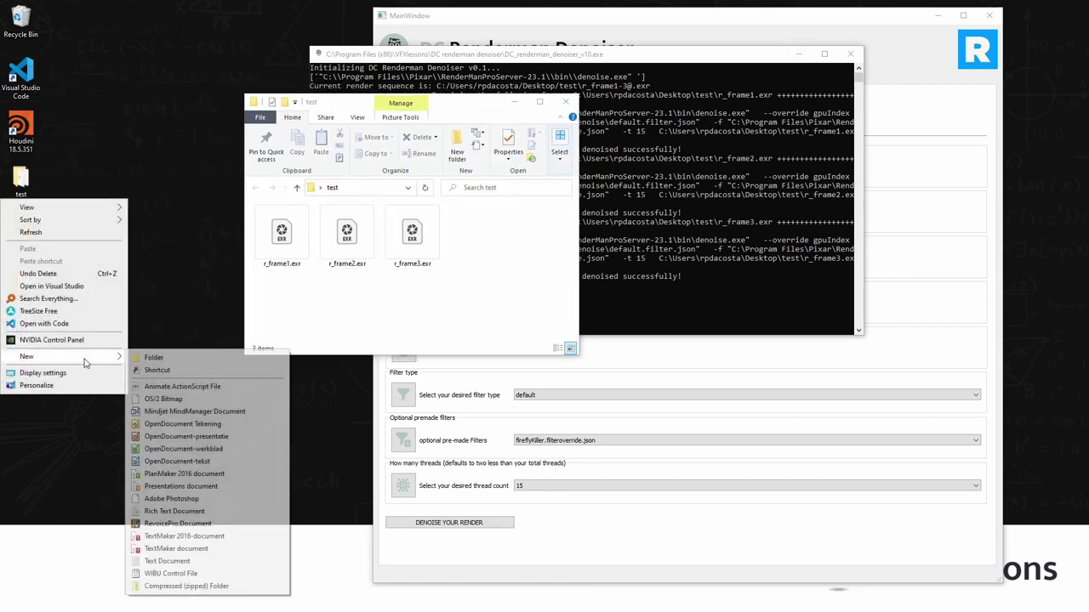
pyautogui.click(174, 358)
pyautogui.write('dcnoised')
pyautogui.press('Return')
pyautogui.click(163, 328)
pyautogui.moveTo(468, 110); pyautogui.dragTo(321, 101)
pyautogui.click(989, 15)
pyautogui.moveTo(28, 190)
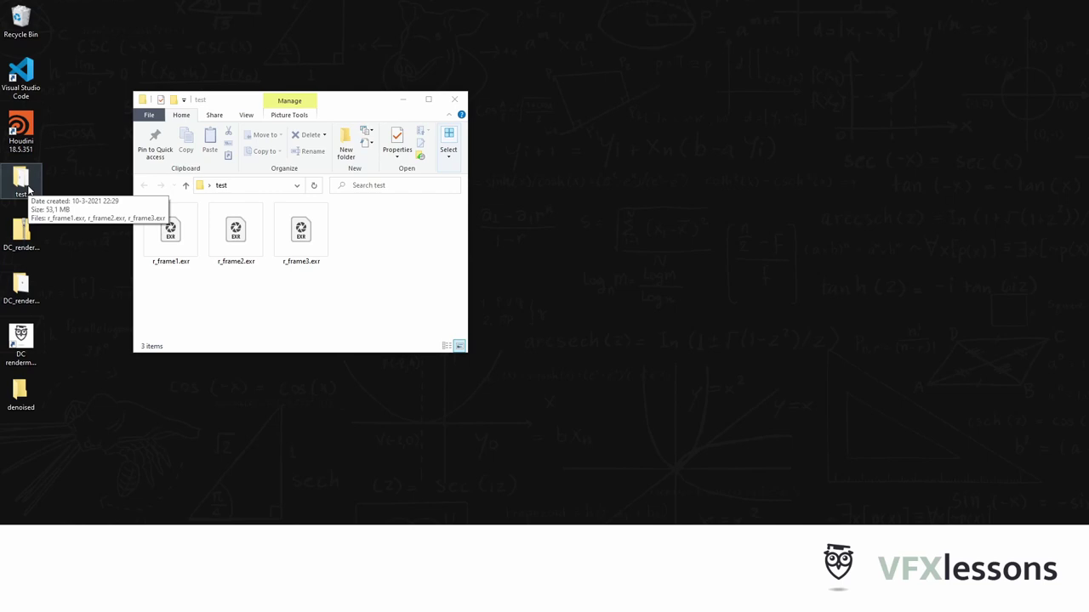
pyautogui.click(33, 198)
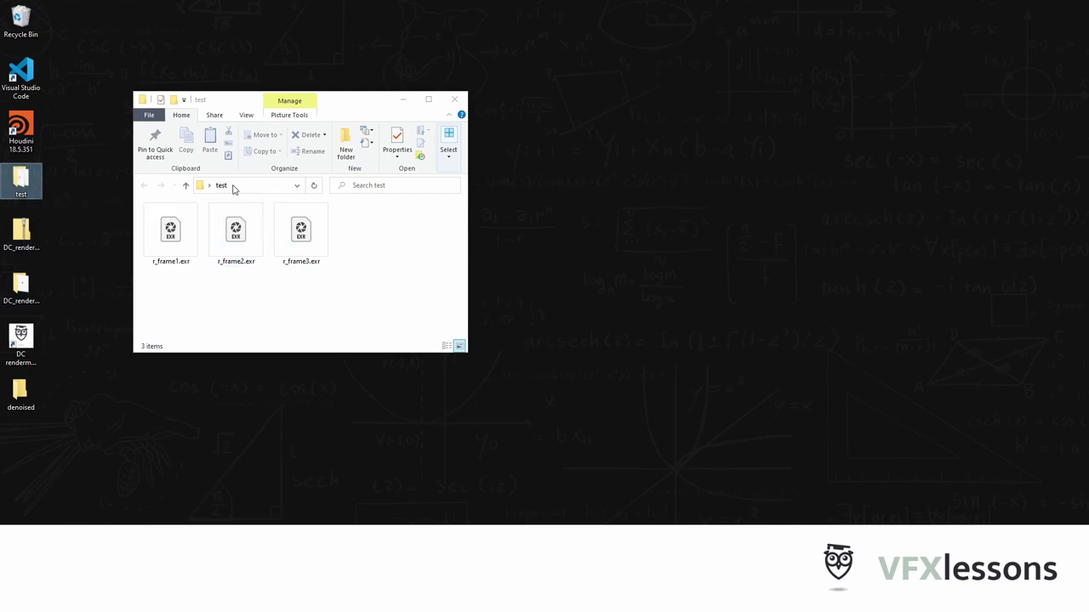
pyautogui.press('F2')
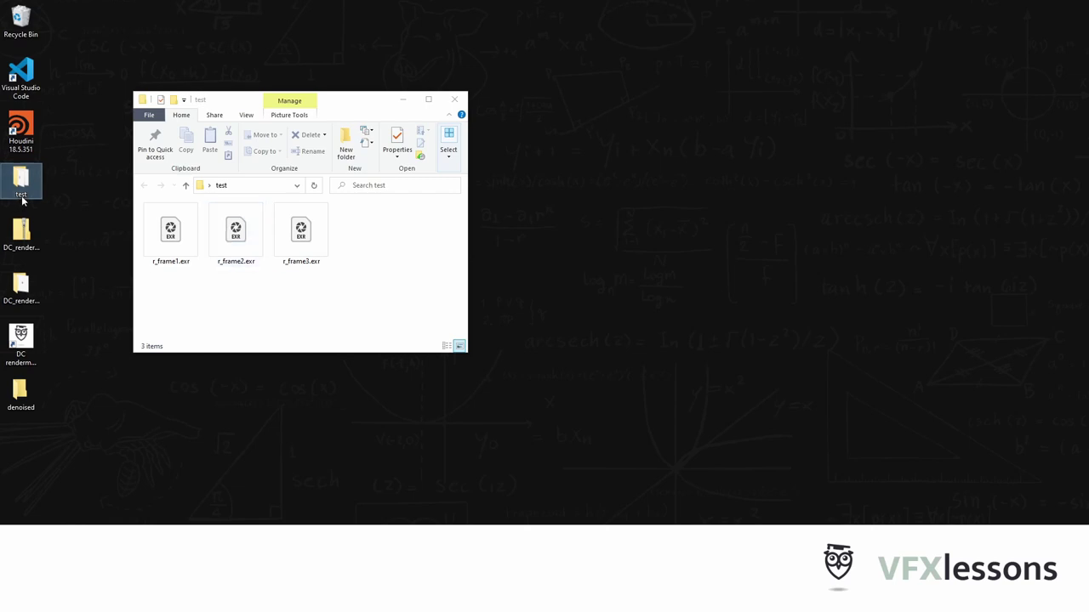
pyautogui.click(86, 205)
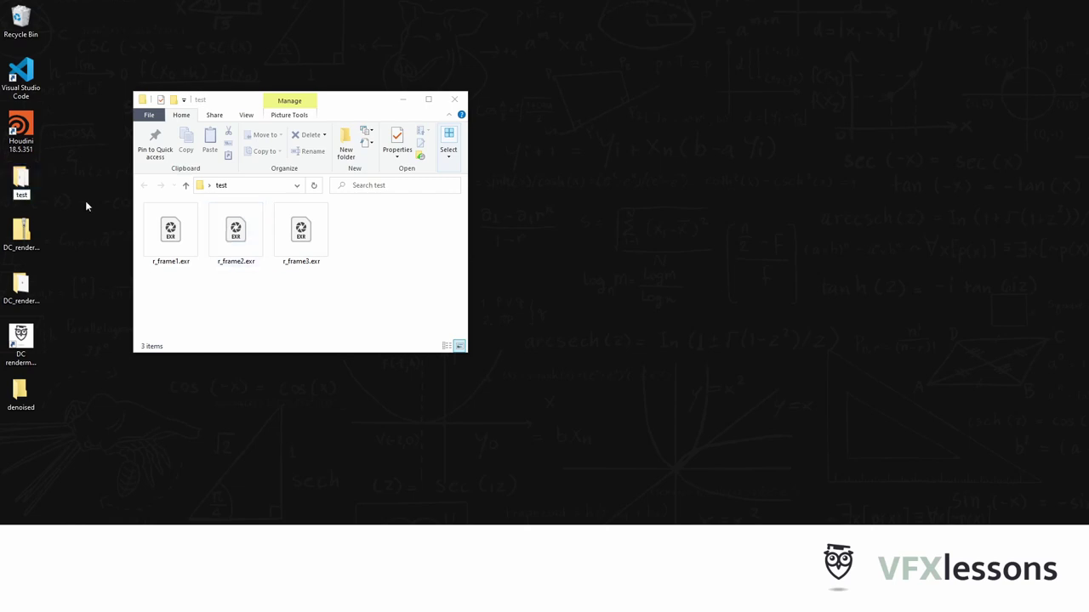
pyautogui.write('kdahfd')
pyautogui.press('BackSpace')
pyautogui.press('BackSpace')
pyautogui.press('BackSpace')
pyautogui.press('BackSpace')
pyautogui.press('BackSpace')
pyautogui.press('BackSpace')
pyautogui.press('BackSpace')
pyautogui.press('Return')
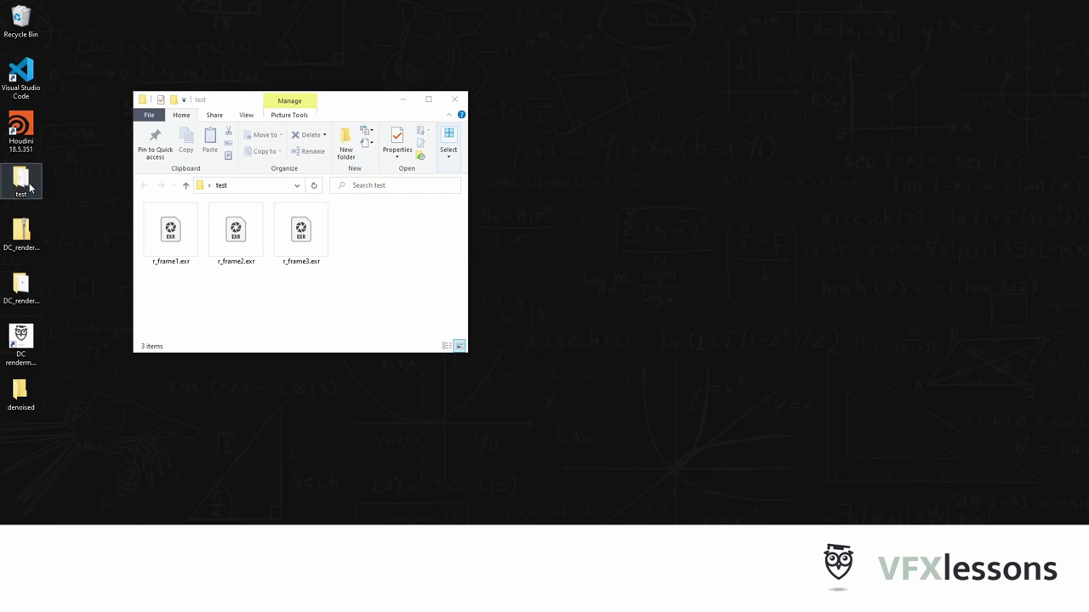
pyautogui.click(71, 200)
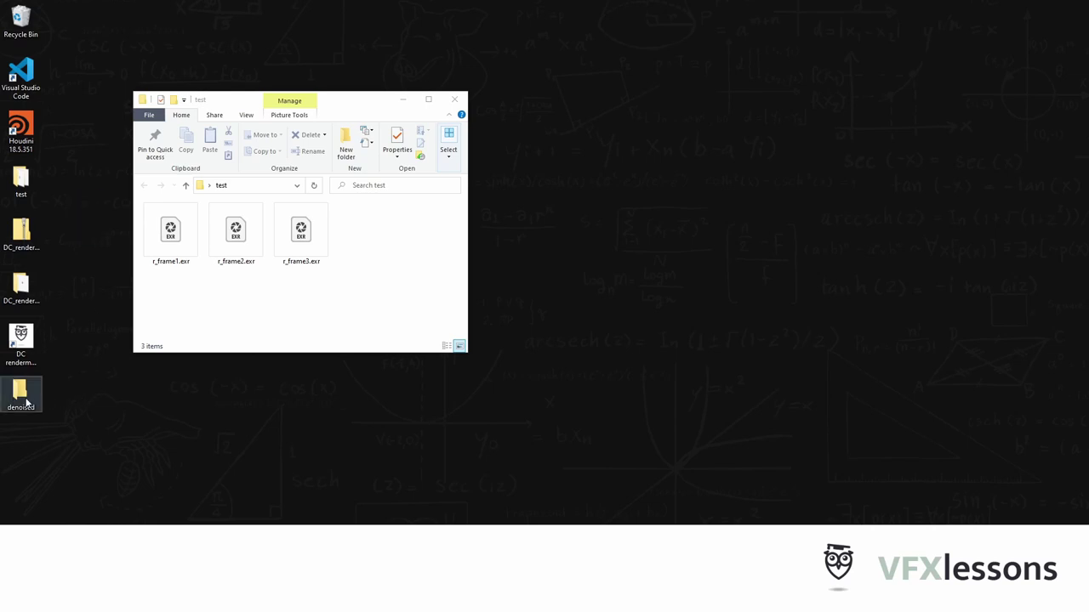
# Step: Relaunch the DC Renderman Denoiser, show its denoise settings and place its windows clear of the test folder
pyautogui.doubleClick(30, 339)
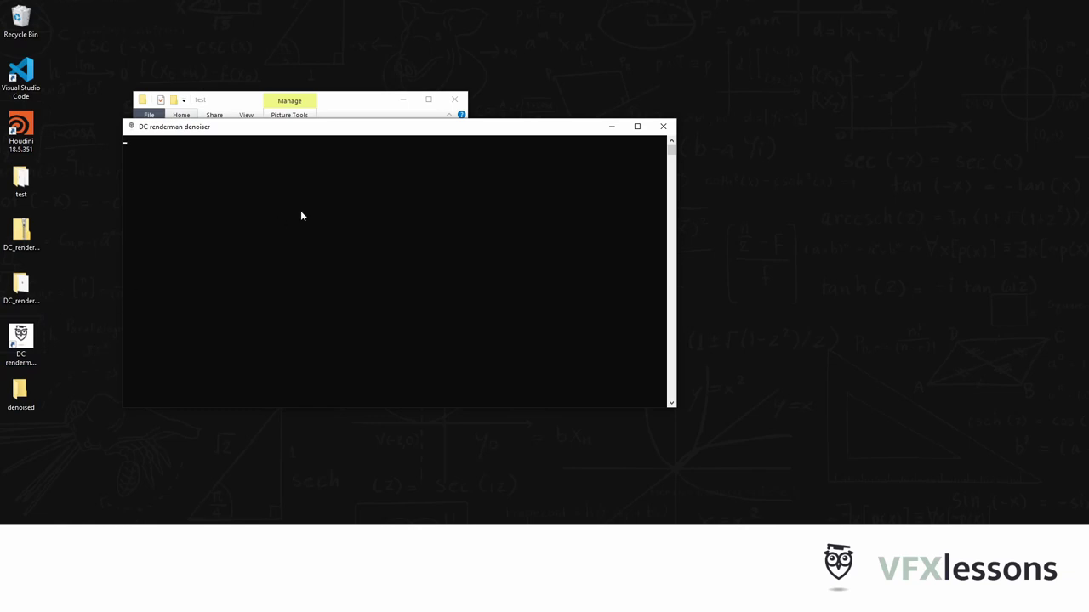
pyautogui.moveTo(415, 129); pyautogui.dragTo(705, 134)
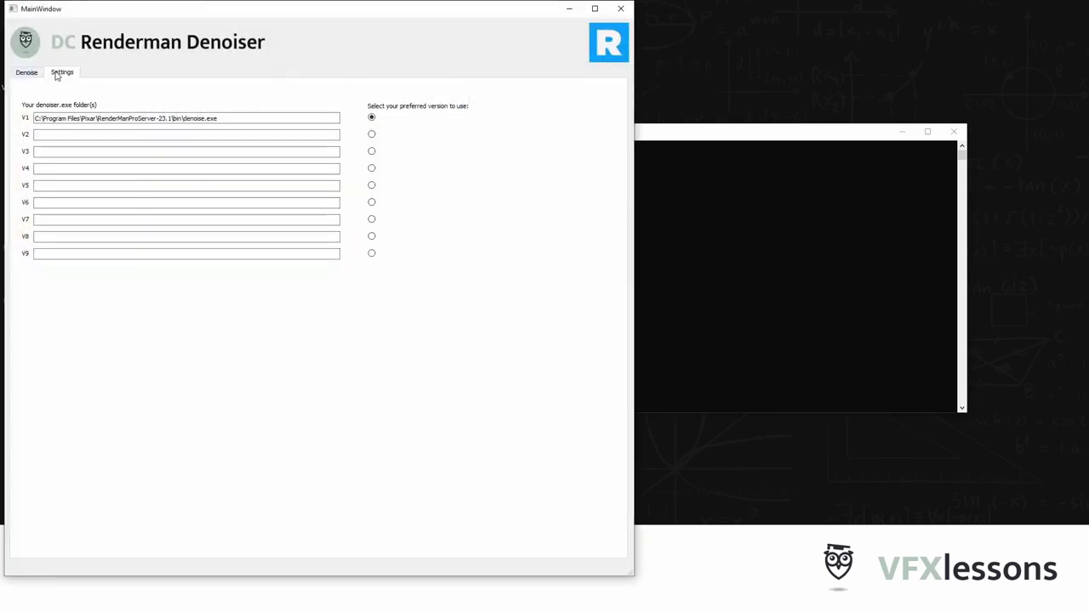
pyautogui.click(38, 72)
pyautogui.moveTo(213, 10); pyautogui.dragTo(572, 10)
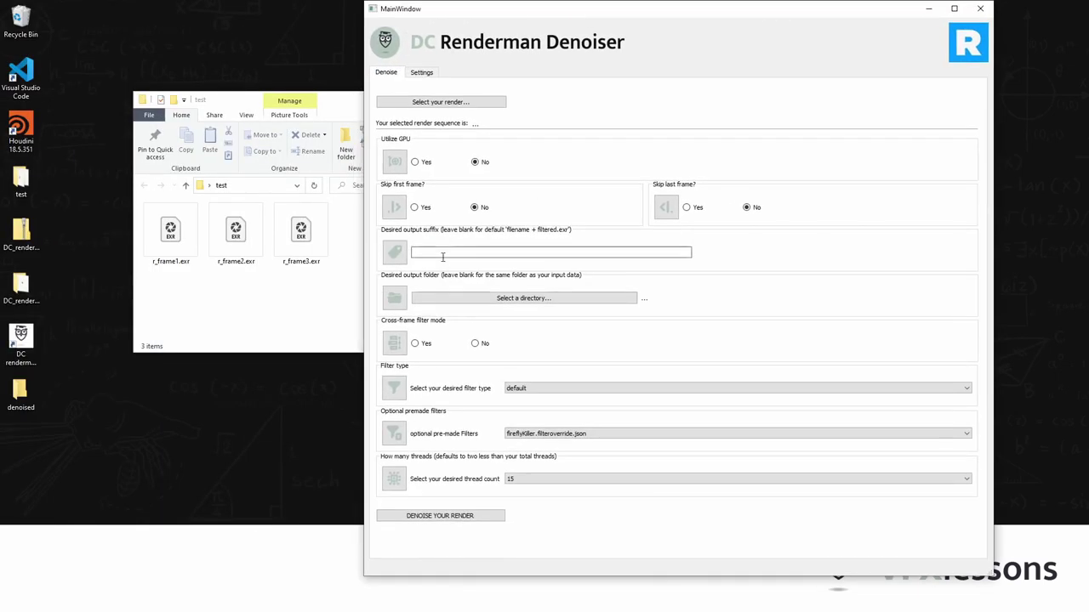
# Step: Set the desired output folder to the denoised folder on the desktop
pyautogui.click(512, 306)
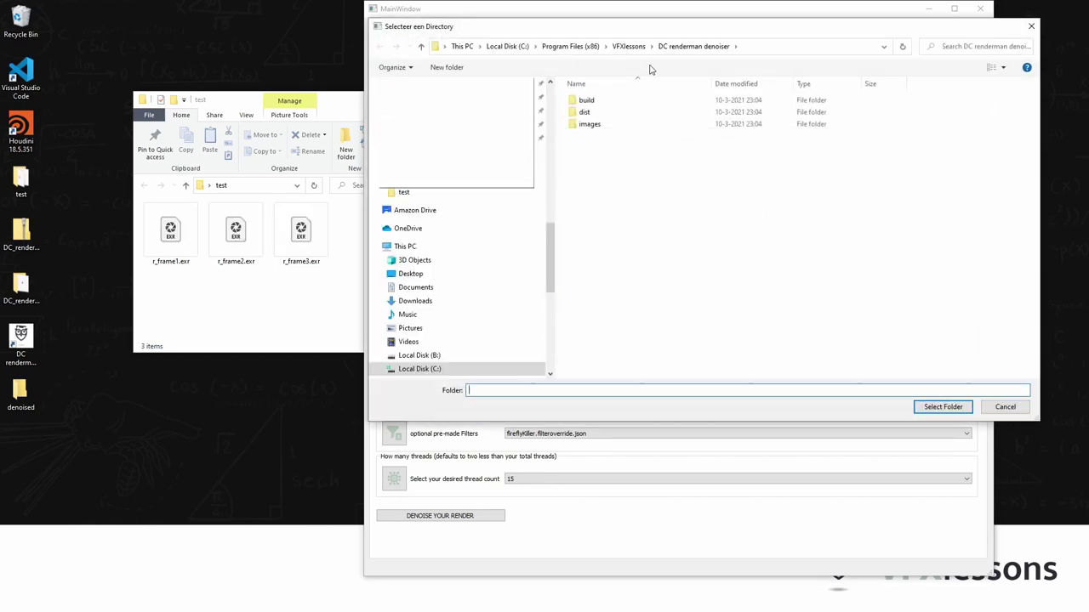
pyautogui.click(415, 273)
pyautogui.doubleClick(609, 113)
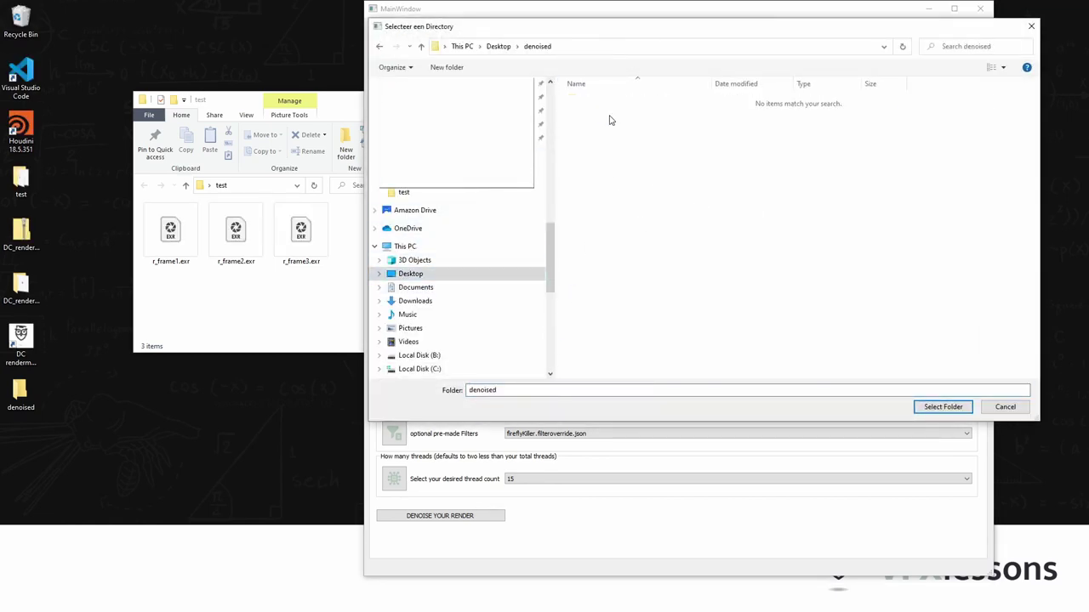
pyautogui.click(932, 407)
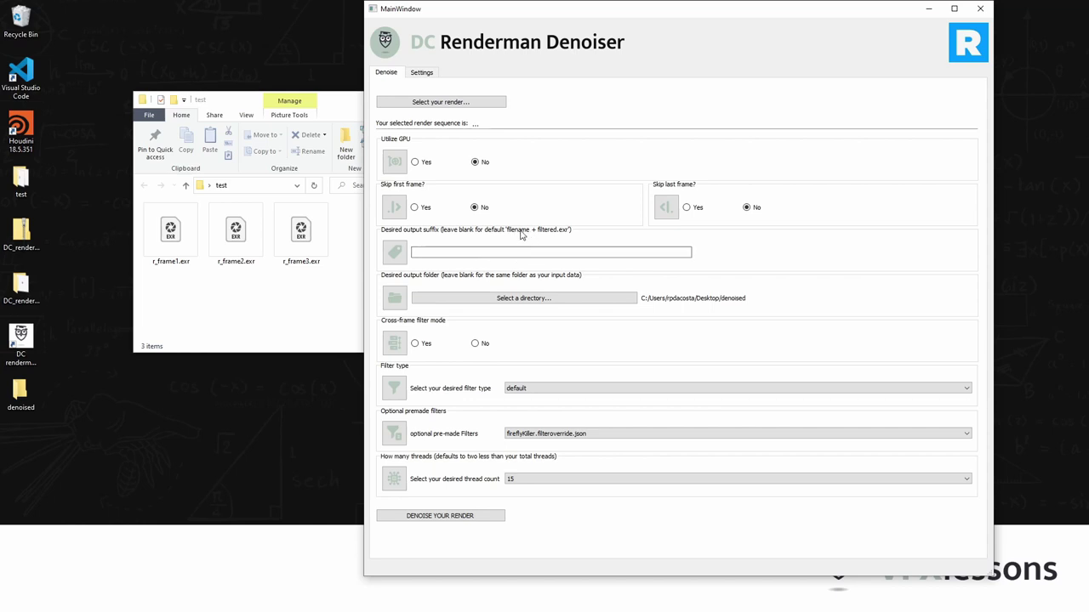
# Step: Leave the output suffix blank, enable cross-frame filter mode, and keep the default filter type with the fireflyKiller.filteroverride.json premade filter
pyautogui.click(457, 253)
pyautogui.click(415, 343)
pyautogui.click(511, 390)
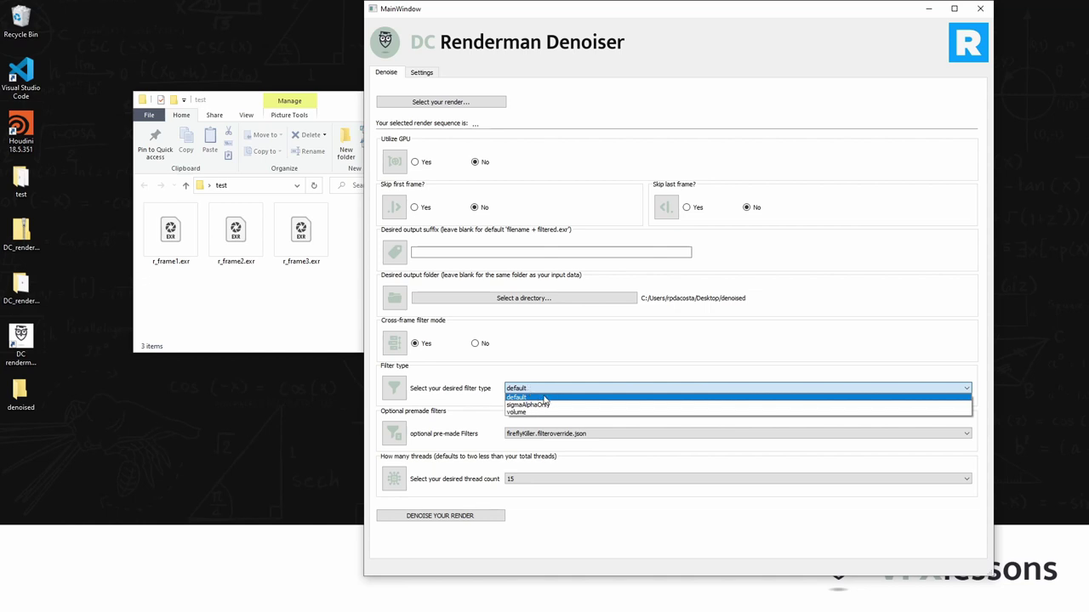
pyautogui.click(550, 397)
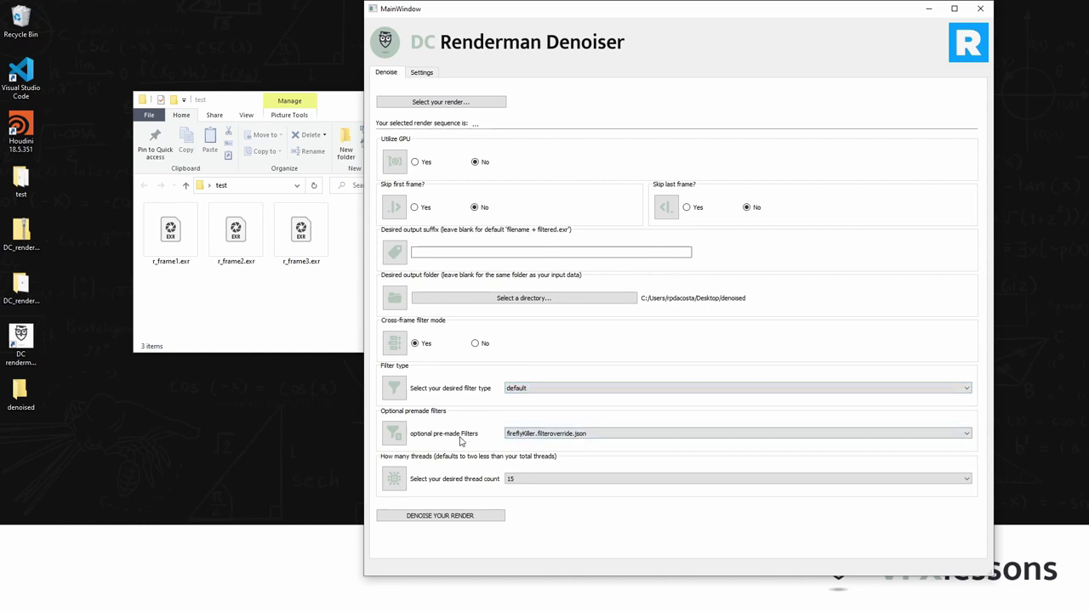
pyautogui.click(521, 434)
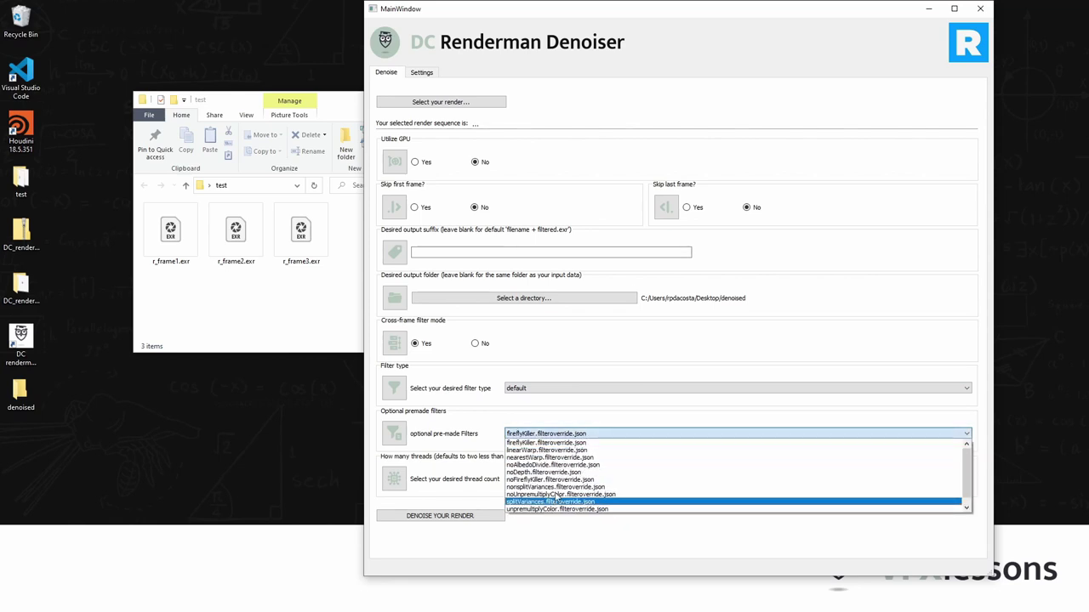
pyautogui.click(516, 437)
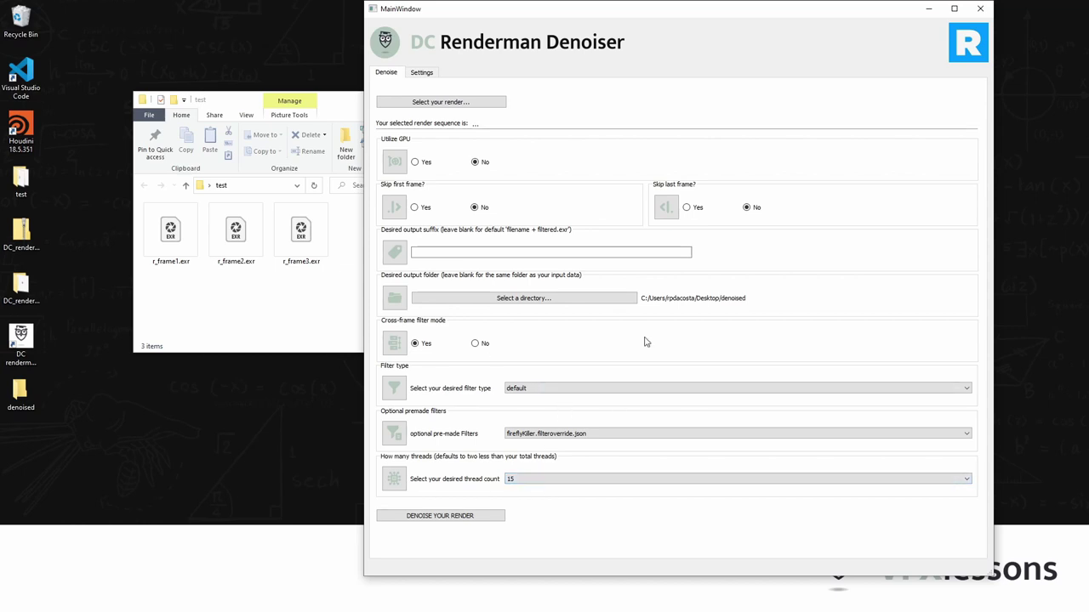
# Step: Load r_frame1.exr from the desktop test folder as the render sequence
pyautogui.click(460, 109)
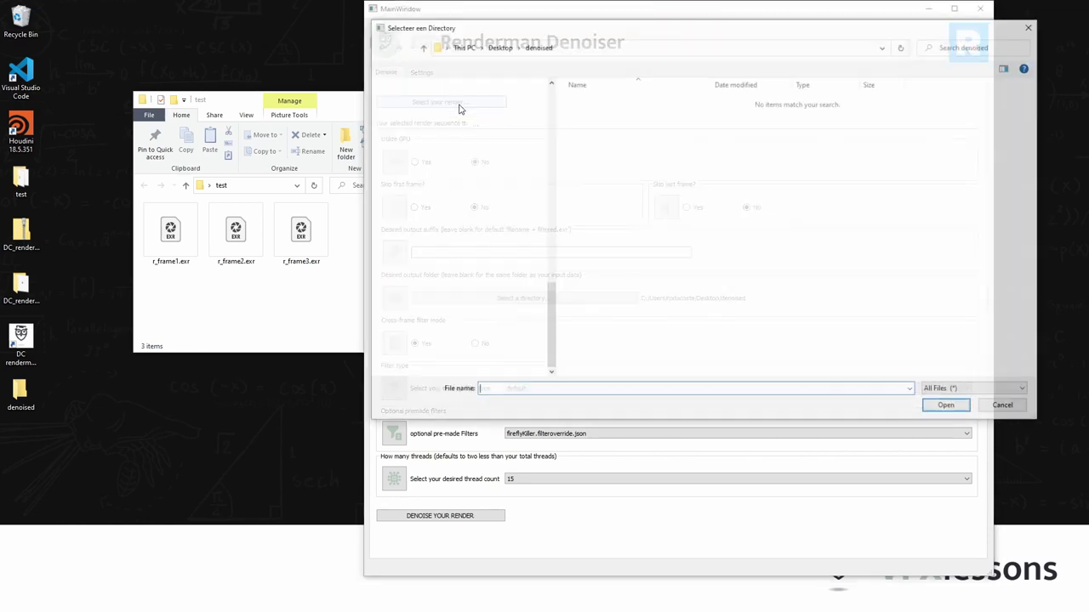
pyautogui.click(411, 164)
pyautogui.doubleClick(606, 125)
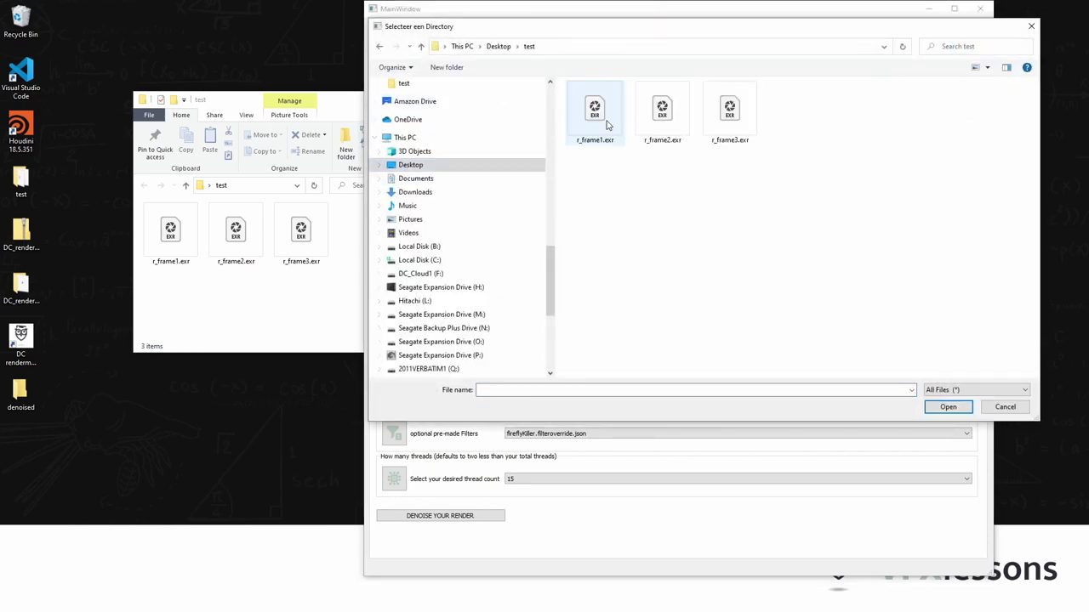
pyautogui.doubleClick(621, 125)
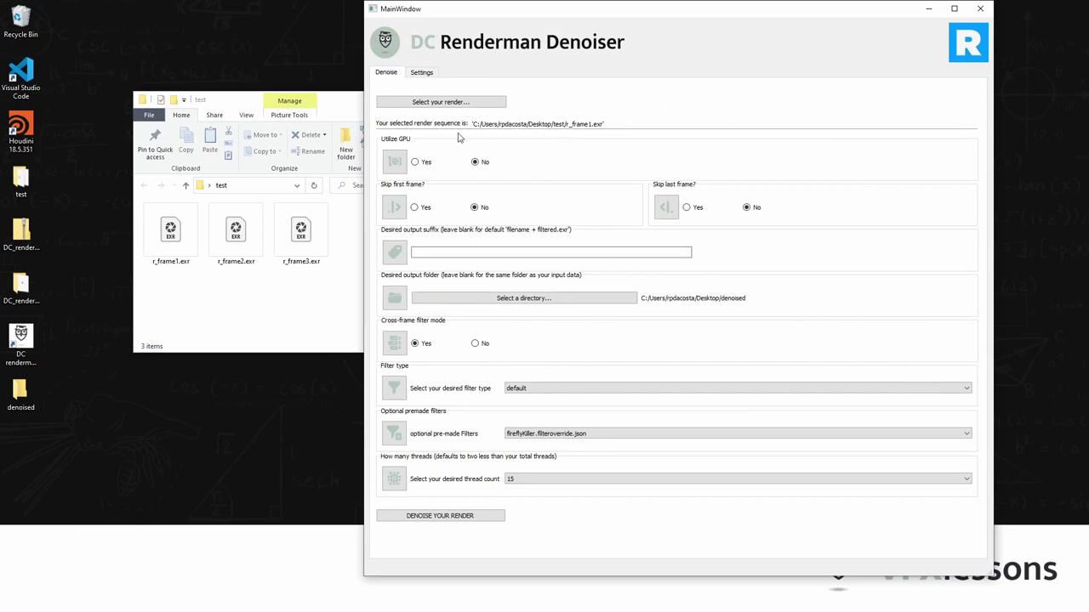
# Step: Denoise the render and follow the progress in the console and the denoised folder, placed below the test folder's files
pyautogui.click(500, 516)
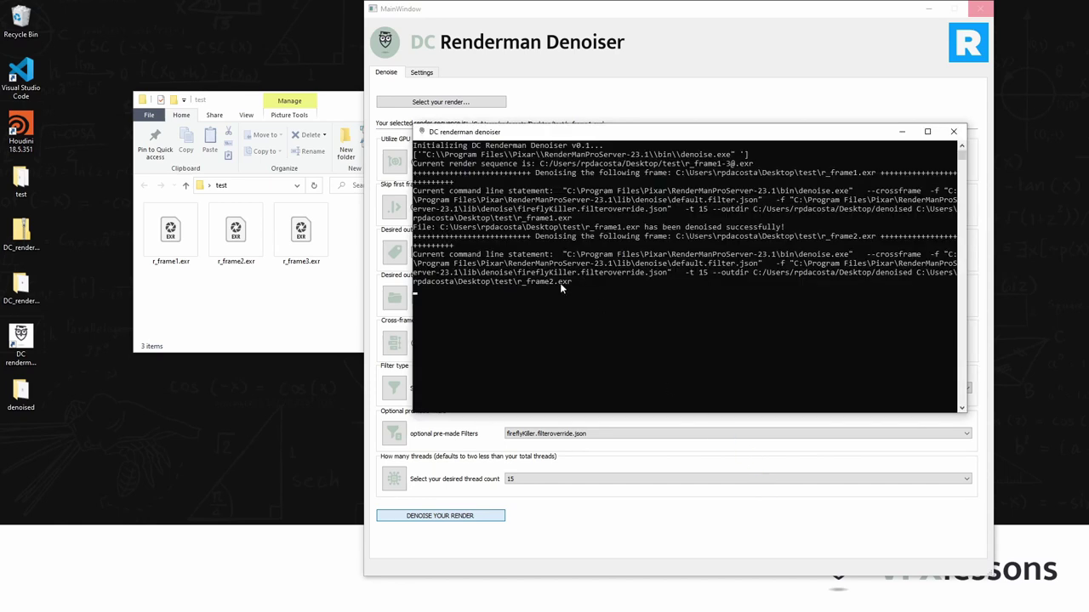
pyautogui.click(31, 397)
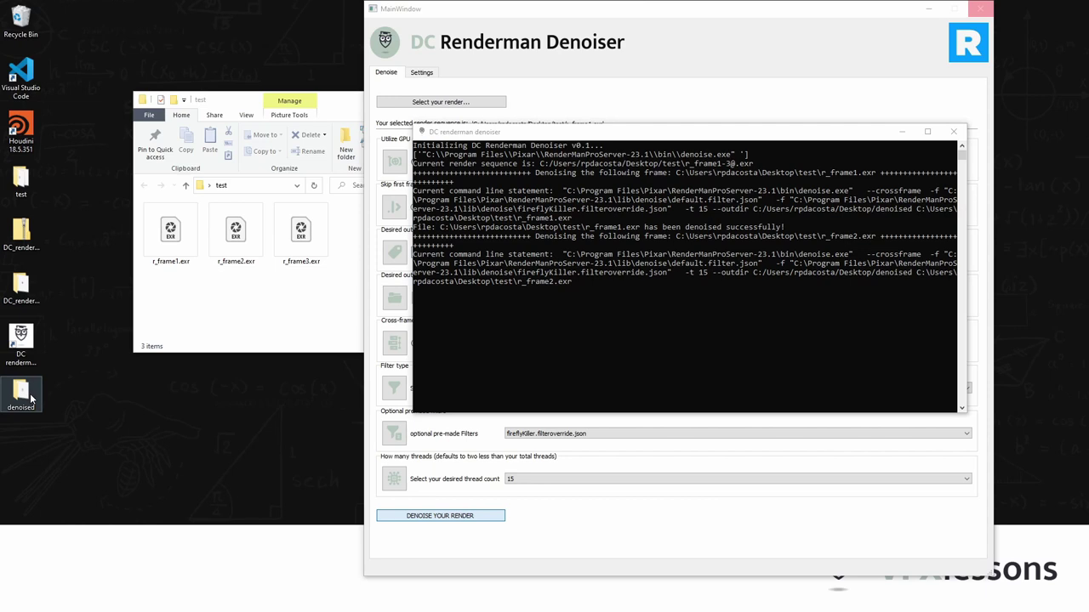
pyautogui.click(228, 407)
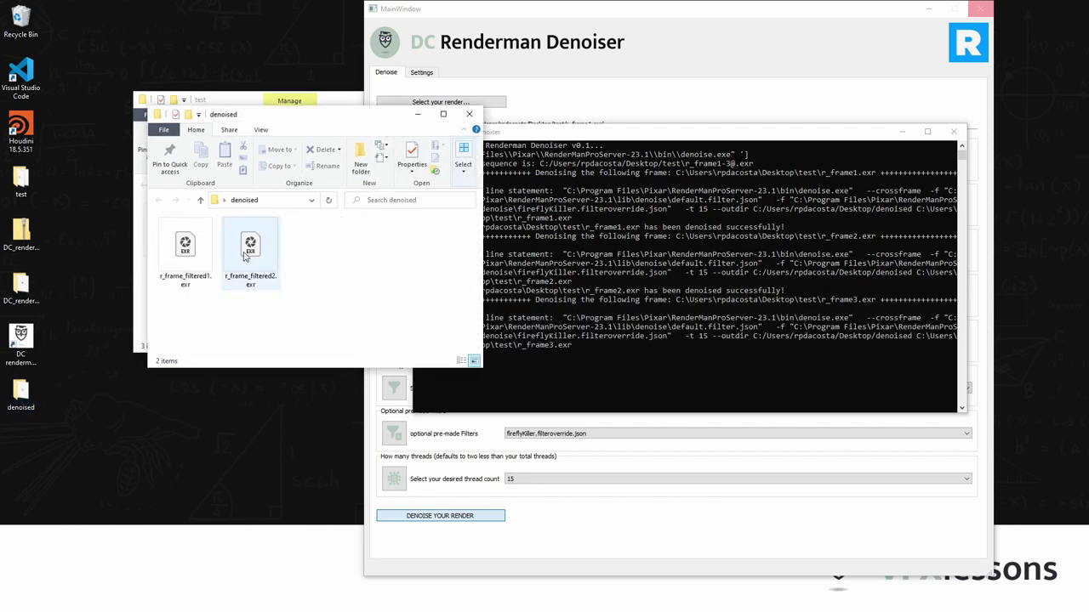
pyautogui.moveTo(336, 114); pyautogui.dragTo(247, 307)
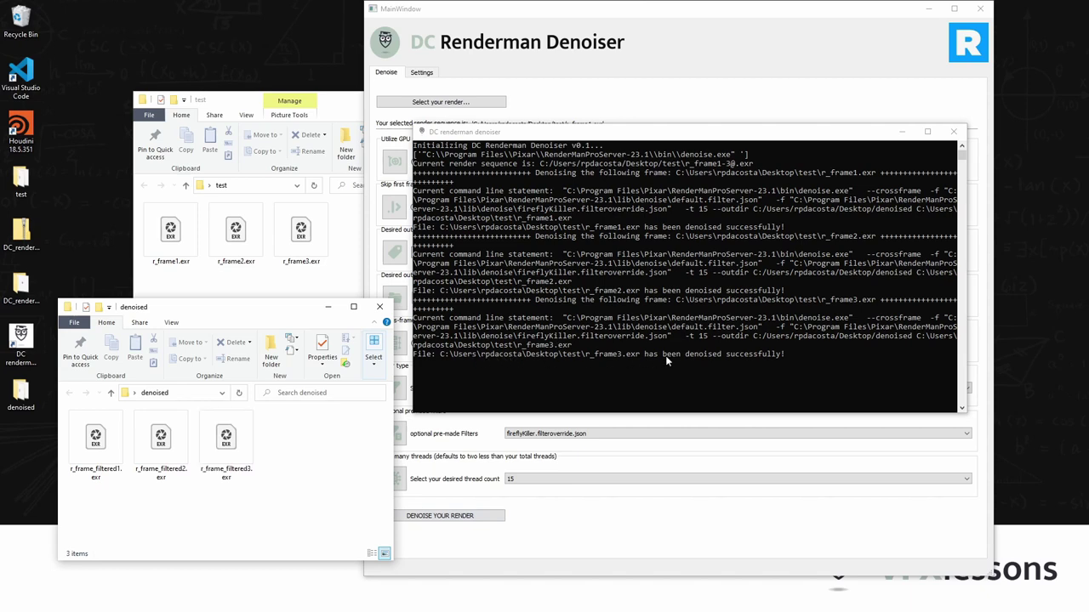
pyautogui.click(757, 356)
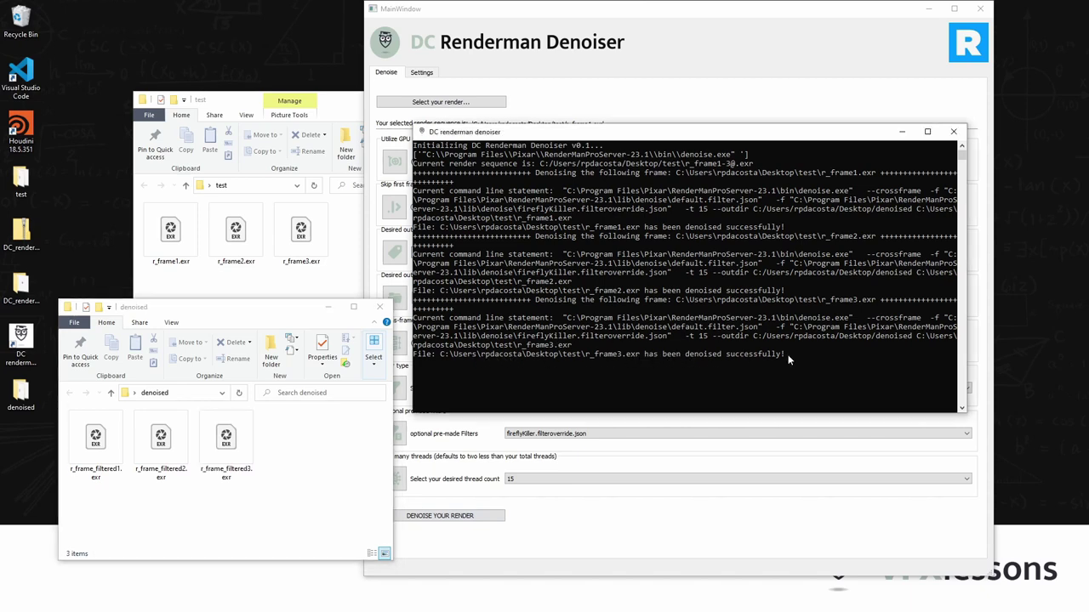
# Step: Examine the filtered EXR files in the denoised folder, selecting them all and clearing the selection
pyautogui.click(331, 438)
pyautogui.hotkey('ctrl', 'a')
pyautogui.click(344, 489)
pyautogui.hotkey('ctrl', 'a')
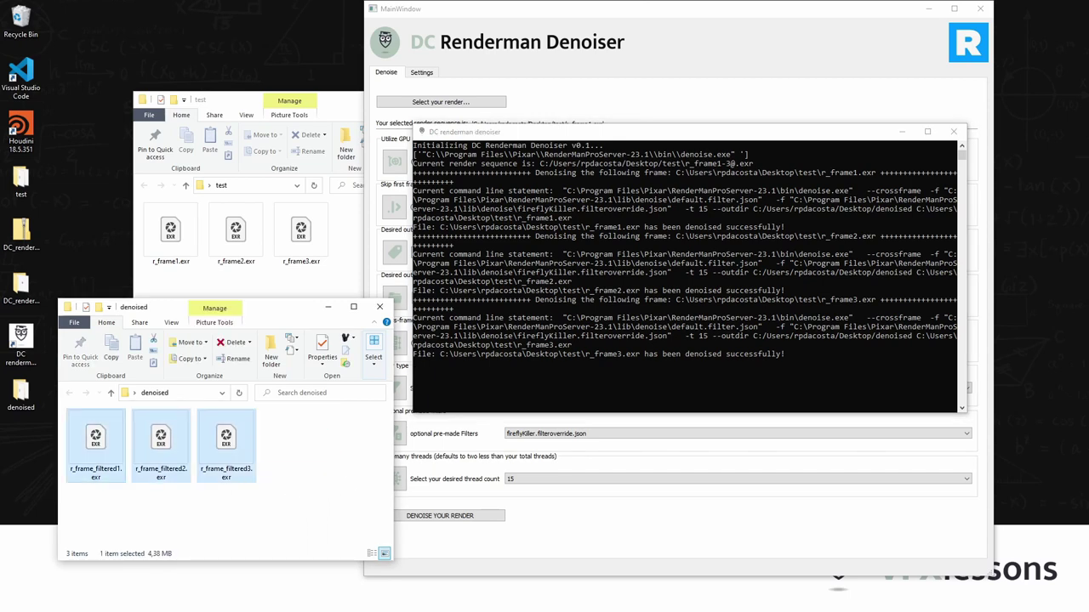
pyautogui.click(306, 436)
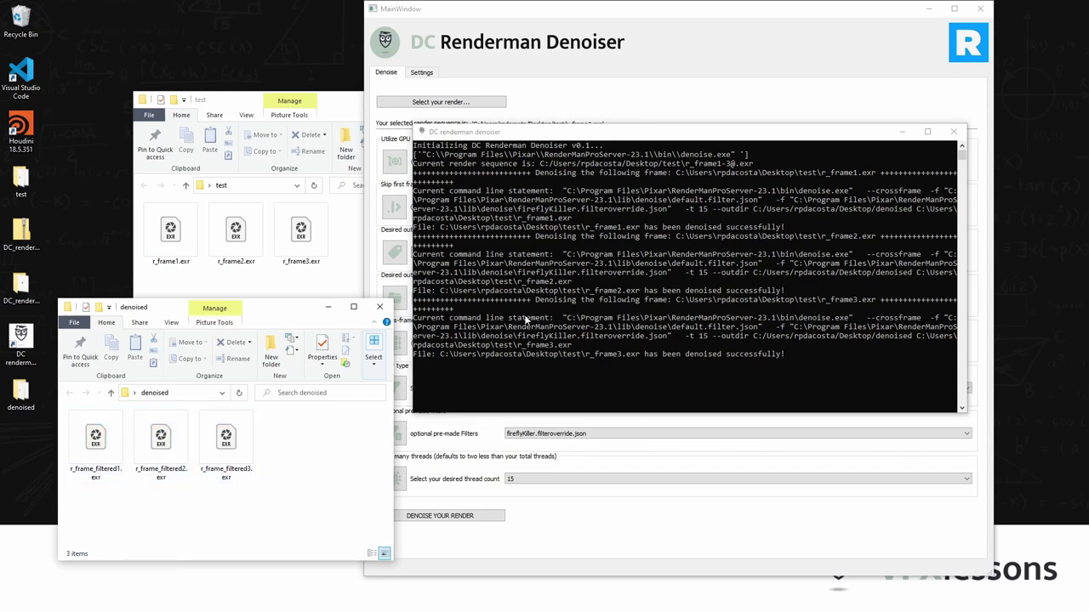
# Step: Clear the console from view and move the denoised folder window off the denoiser settings
pyautogui.click(952, 131)
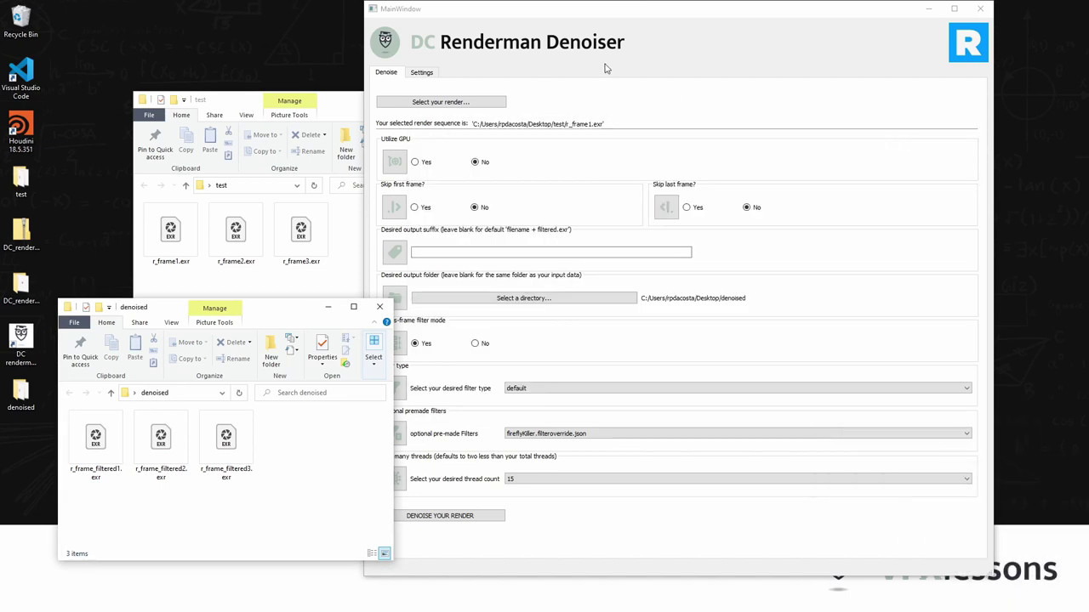
pyautogui.moveTo(300, 315); pyautogui.dragTo(273, 320)
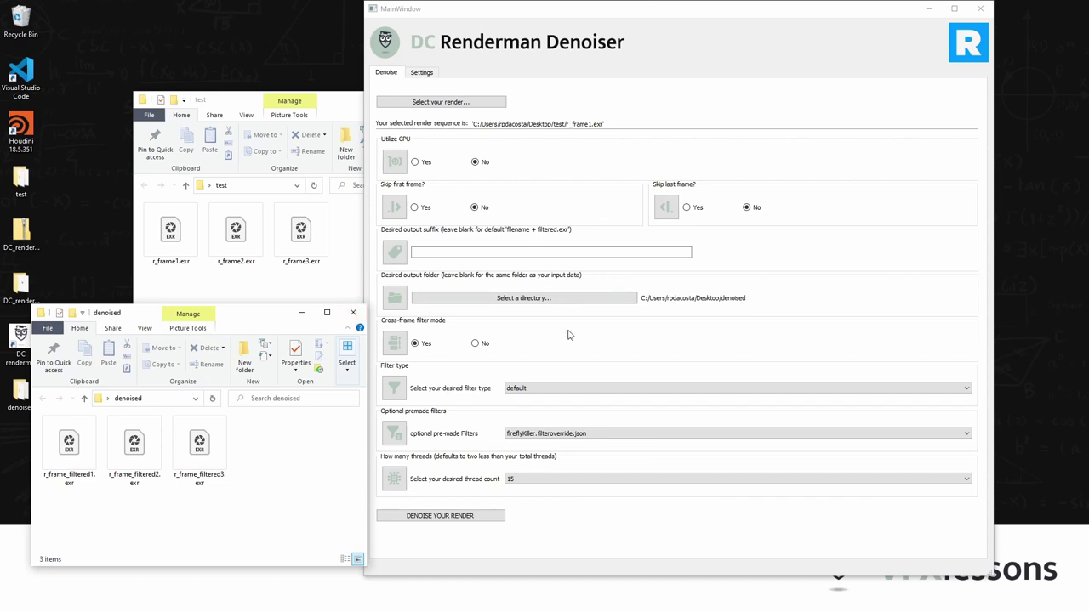
# Step: Preview black_version.png from the desktop to examine the denoiser's dark interface, and close the preview
pyautogui.click(436, 101)
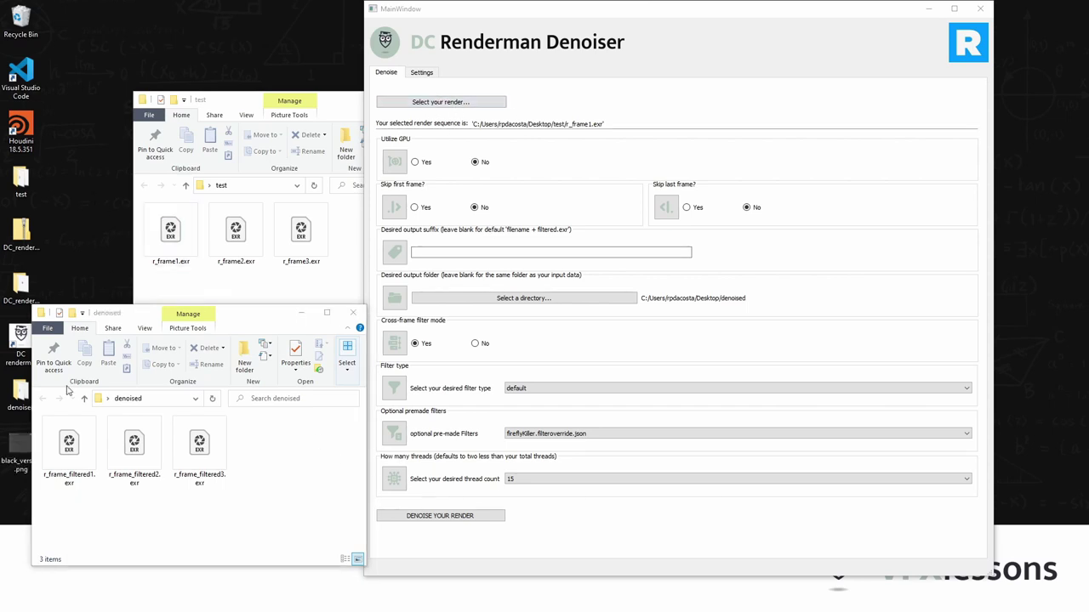
pyautogui.moveTo(19, 449); pyautogui.dragTo(451, 405)
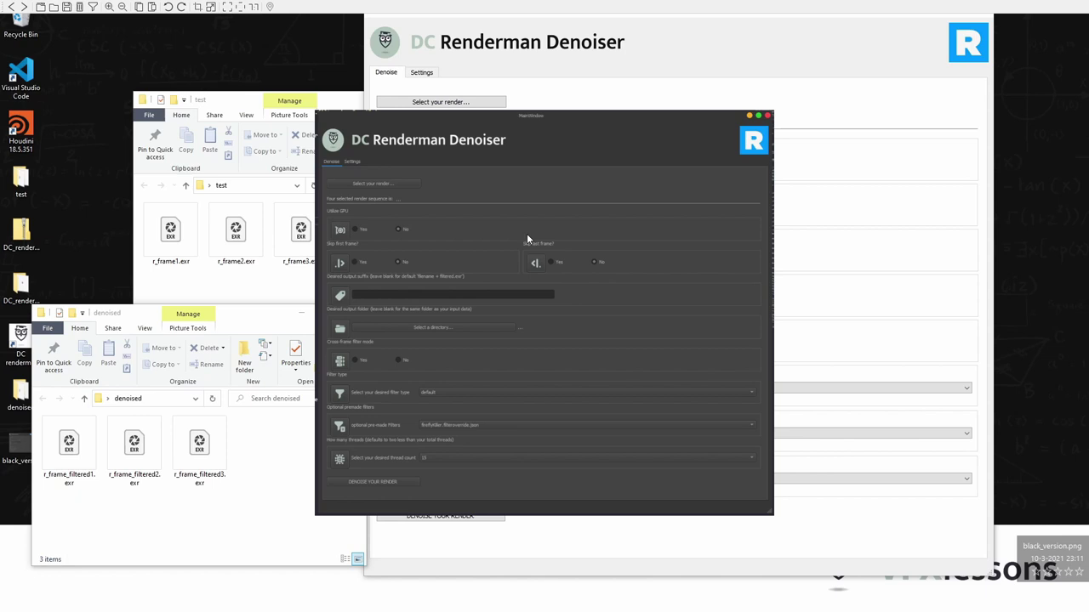
pyautogui.rightClick(564, 267)
pyautogui.click(618, 466)
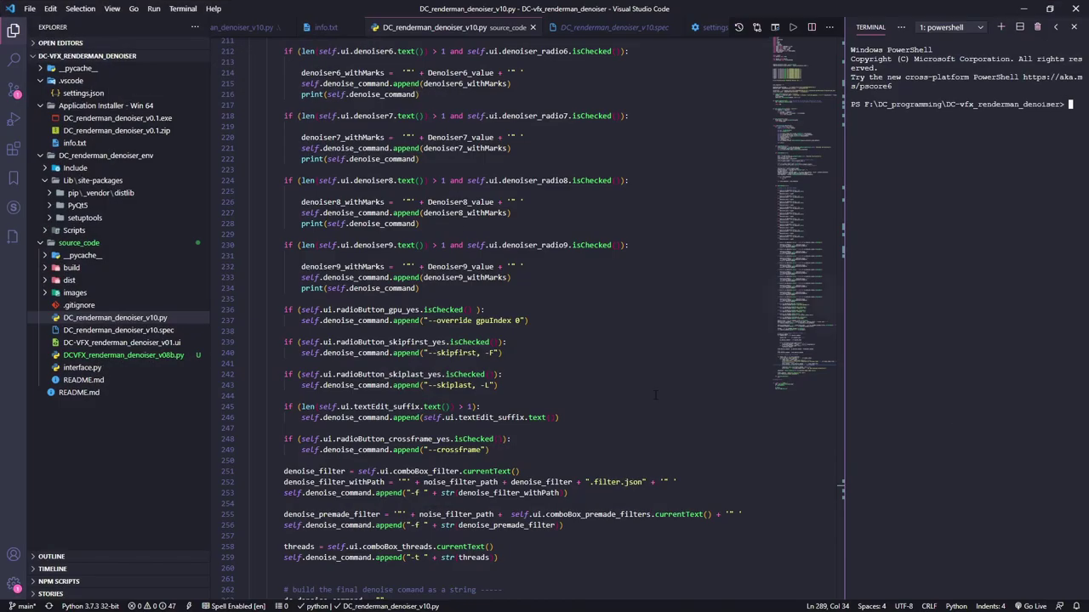
# Step: Review the command-building code in DC_renderman_denoiser_v10.py in Visual Studio Code, and switch to the DC_Renderman_Denoiser page in the browser
pyautogui.scroll(-10, 511, 340)
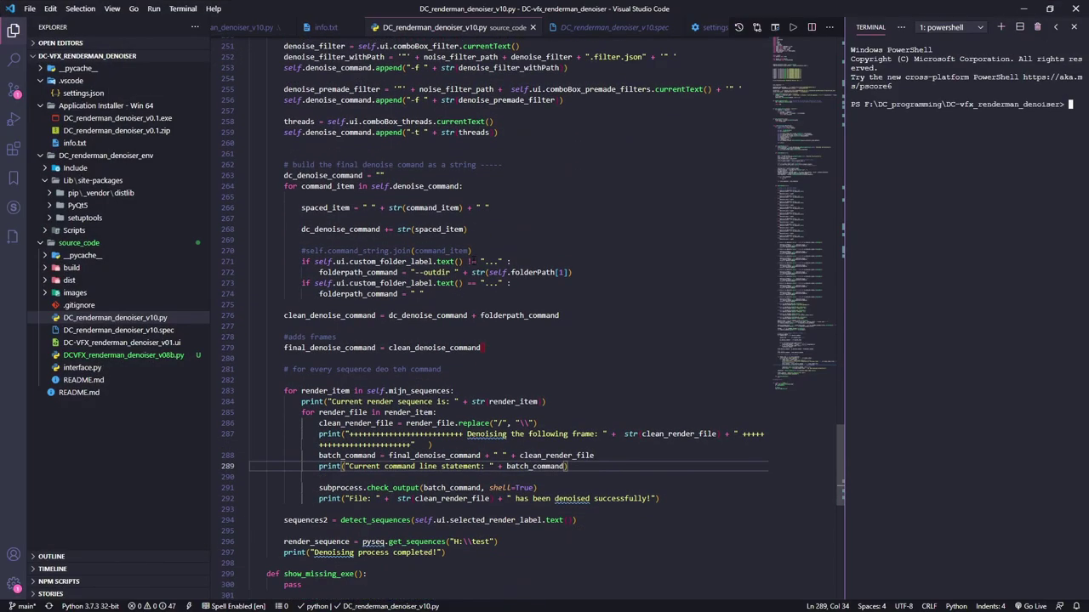
pyautogui.scroll(-1, 511, 340)
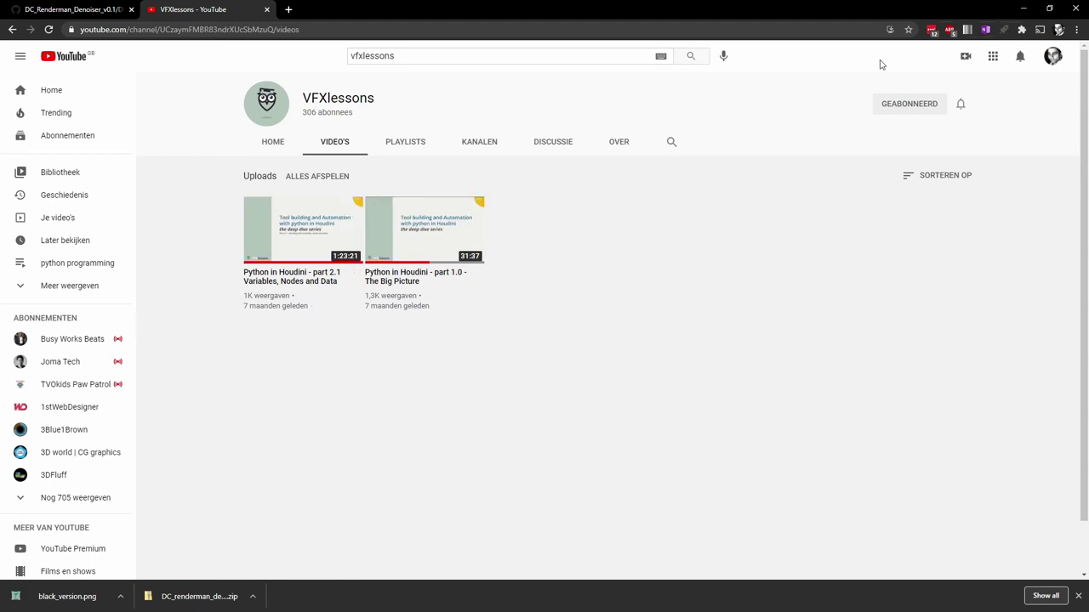
pyautogui.click(72, 9)
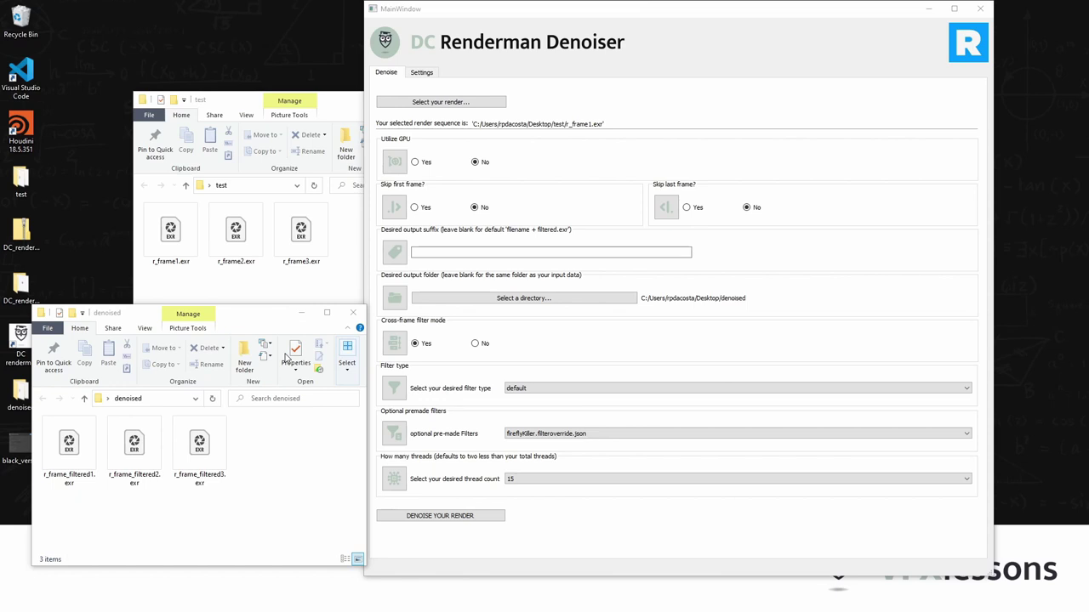
pyautogui.click(251, 530)
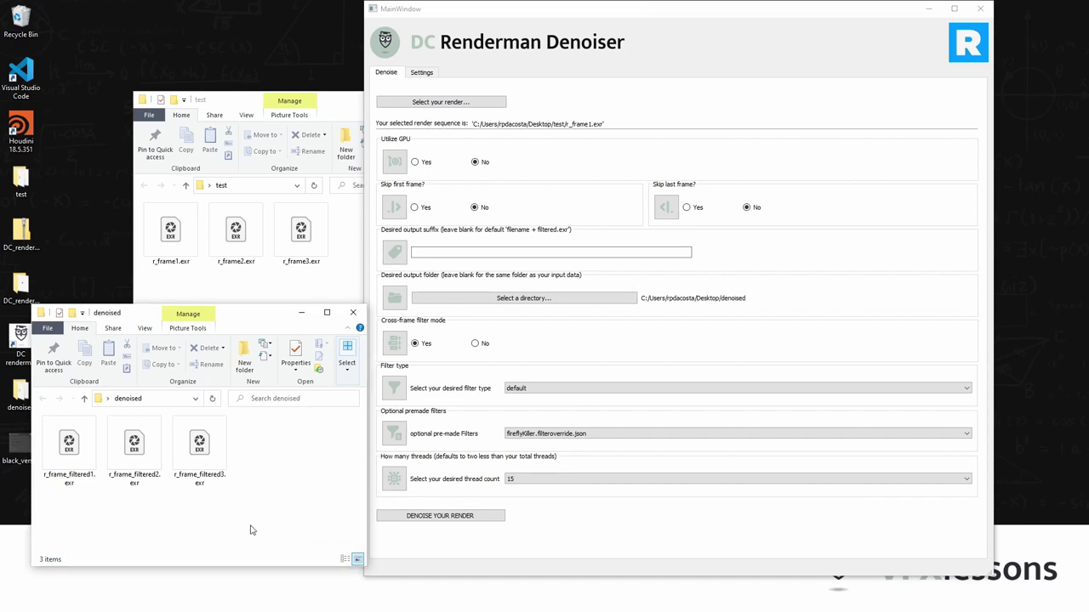
pyautogui.moveTo(171, 313); pyautogui.dragTo(161, 313)
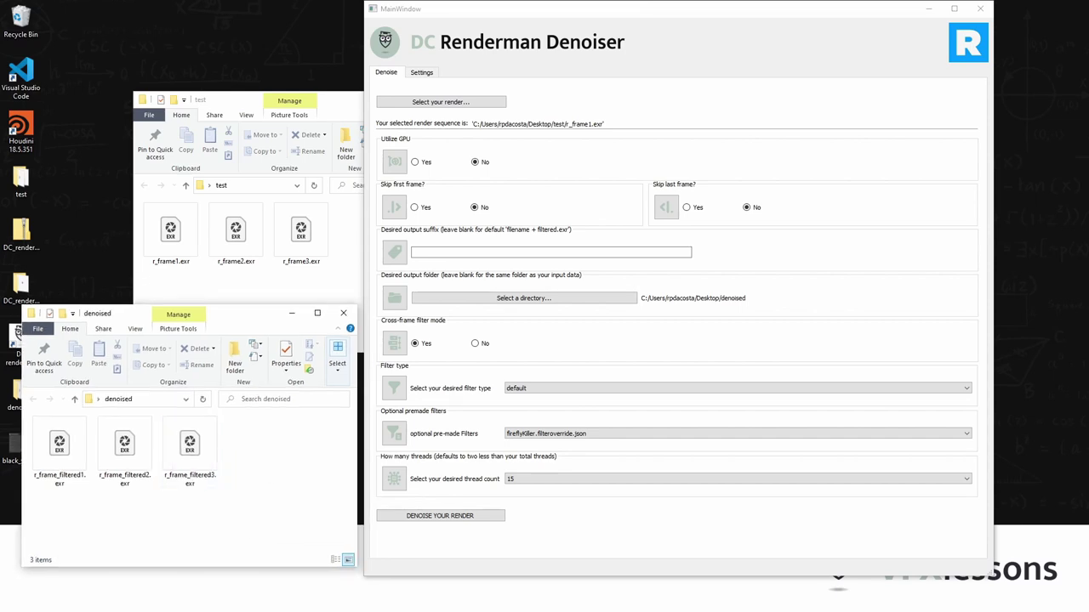